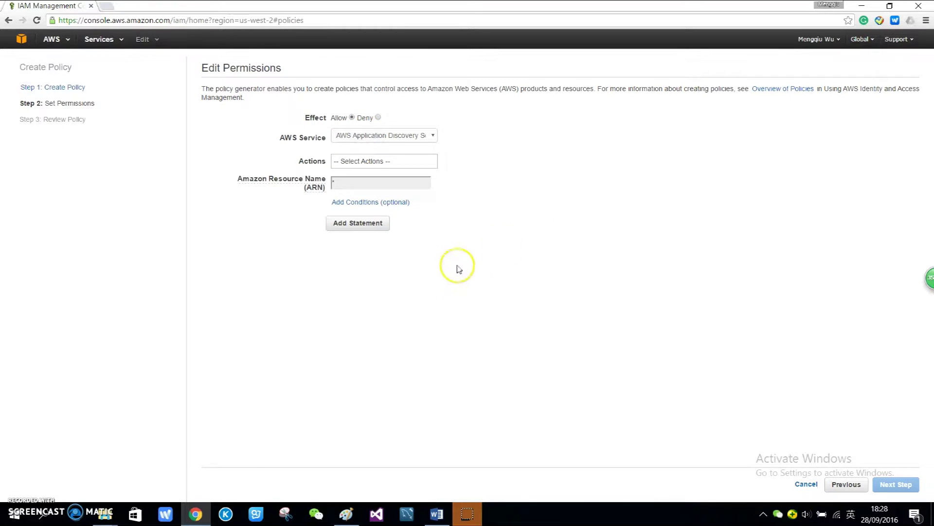
Leave the policy generator and open the existing DynamoSqsPolicy document in edit mode
{"action": "left_click", "coordinate": [8, 20]}
{"action": "left_click", "coordinate": [199, 129]}
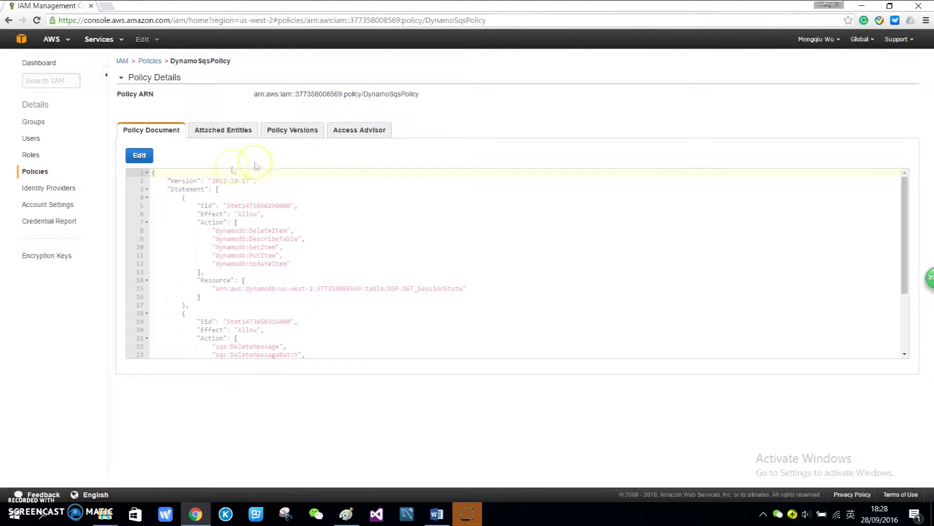
{"action": "left_click", "coordinate": [140, 155]}
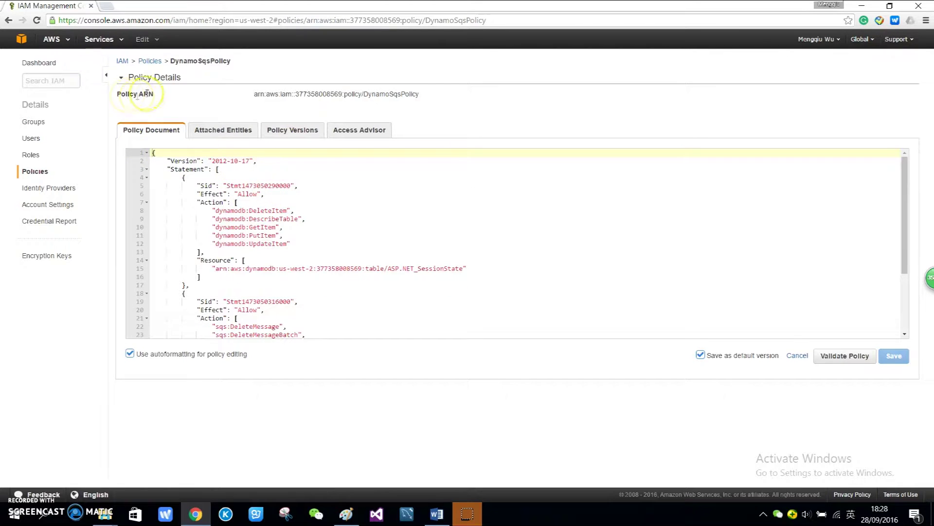
Examine the policy's name and its DynamoDB statement, including the effect, the allowed actions and the resource
{"action": "left_click_drag", "start_coordinate": [168, 61], "coordinate": [256, 65]}
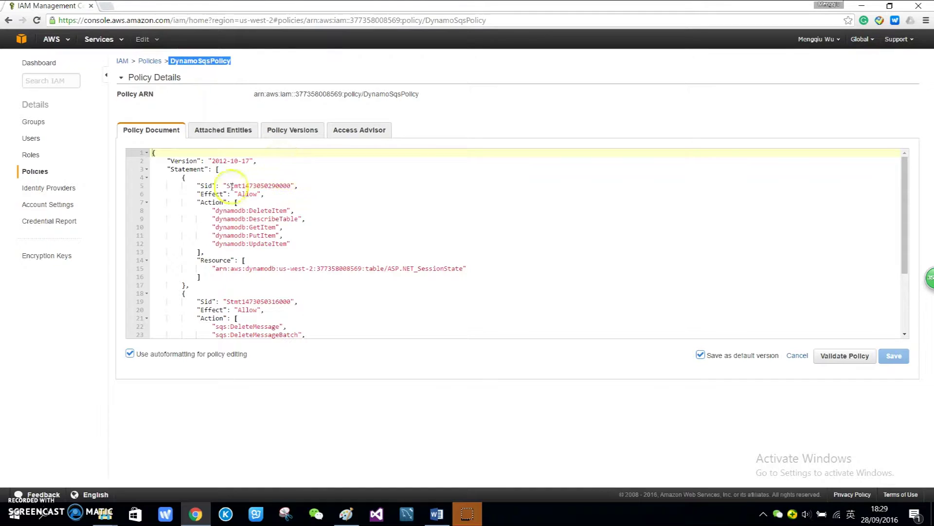
{"action": "left_click", "coordinate": [194, 186]}
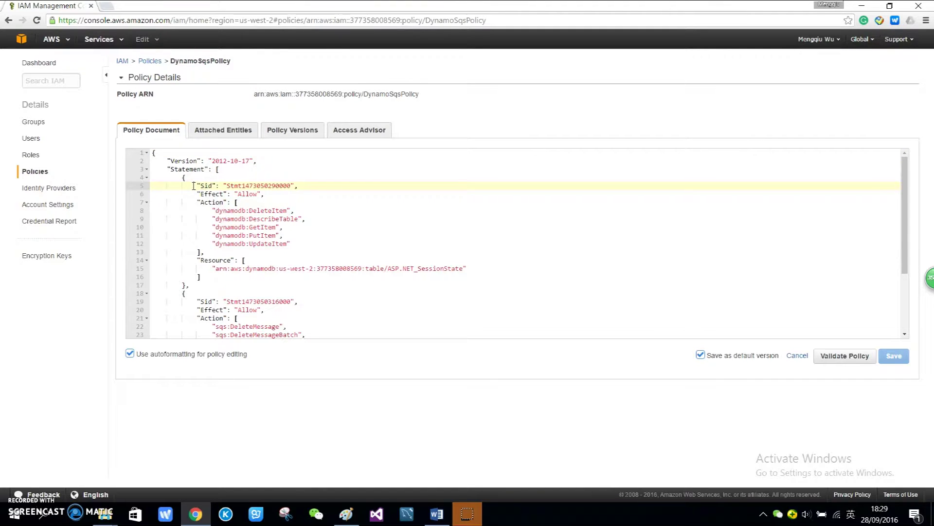
{"action": "left_click_drag", "start_coordinate": [195, 194], "coordinate": [269, 210]}
{"action": "left_click", "coordinate": [258, 218]}
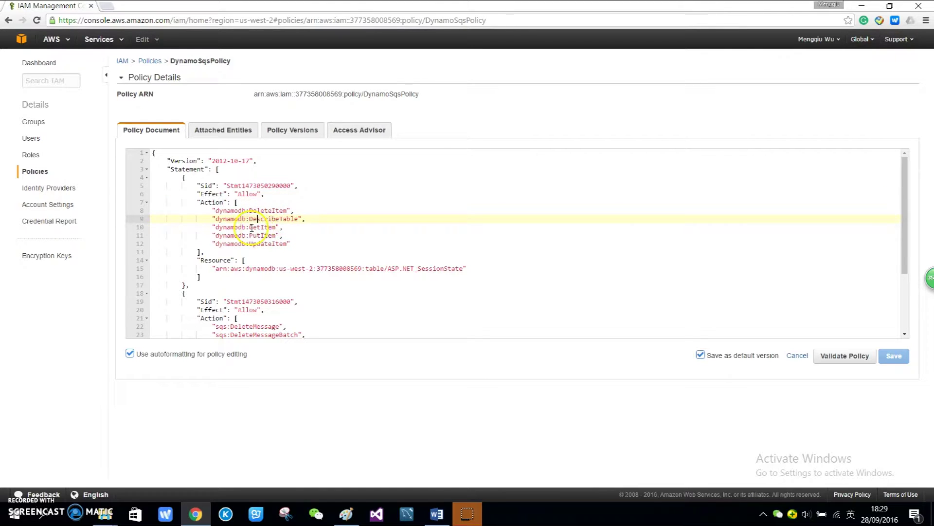
{"action": "left_click_drag", "start_coordinate": [253, 243], "coordinate": [293, 245]}
{"action": "left_click_drag", "start_coordinate": [196, 260], "coordinate": [261, 259]}
{"action": "scroll", "coordinate": [256, 230], "scroll_direction": "down", "scroll_amount": 1}
{"action": "left_click", "coordinate": [258, 230]}
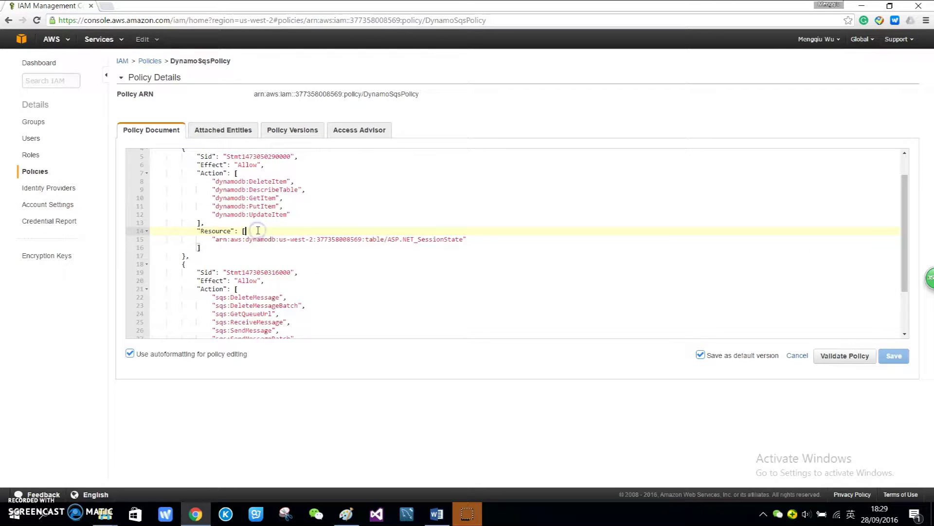
Open the ASP.NET_SessionState table in DynamoDB and check its Amazon Resource Name
{"action": "left_click", "coordinate": [97, 39]}
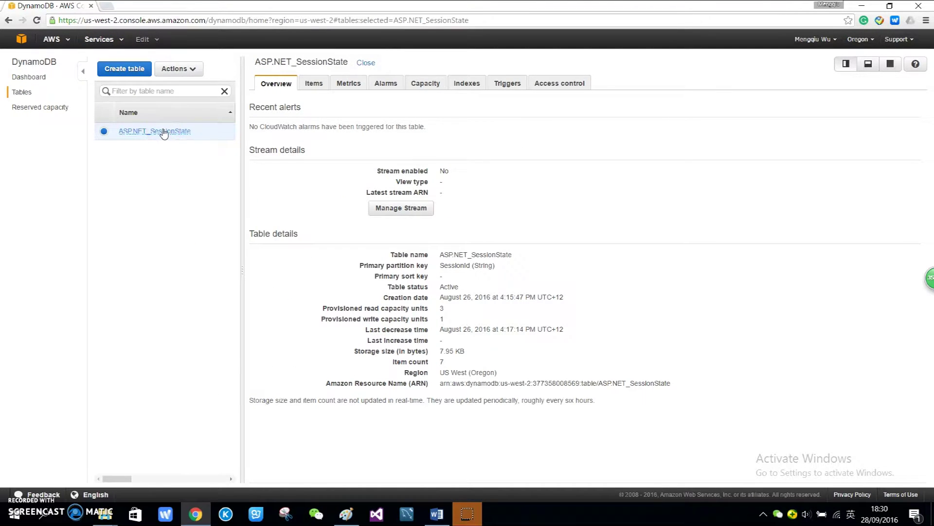
{"action": "left_click_drag", "start_coordinate": [457, 383], "coordinate": [663, 380]}
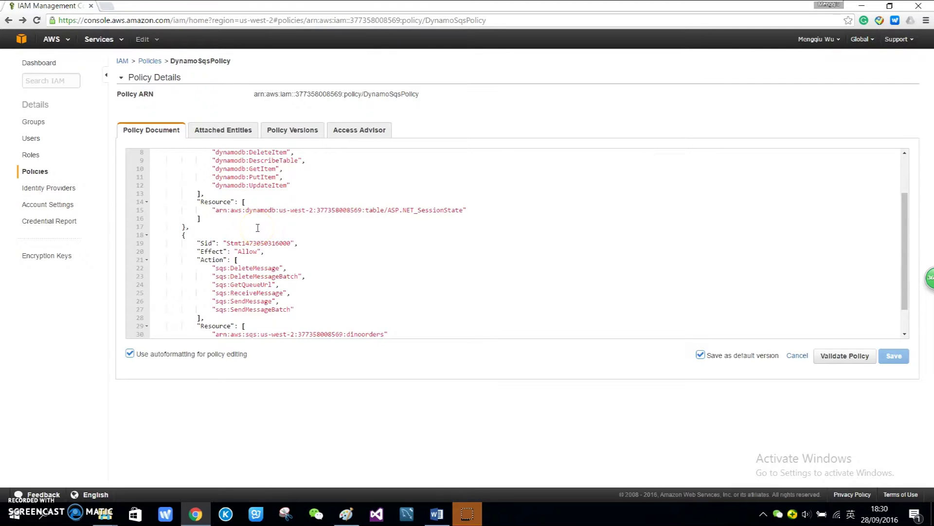
Back in DynamoSqsPolicy, examine the SQS statement's effect, allowed actions and dinoorders resource
{"action": "left_click_drag", "start_coordinate": [198, 243], "coordinate": [307, 323]}
{"action": "left_click", "coordinate": [261, 269]}
{"action": "left_click_drag", "start_coordinate": [235, 251], "coordinate": [294, 310]}
{"action": "left_click", "coordinate": [233, 269]}
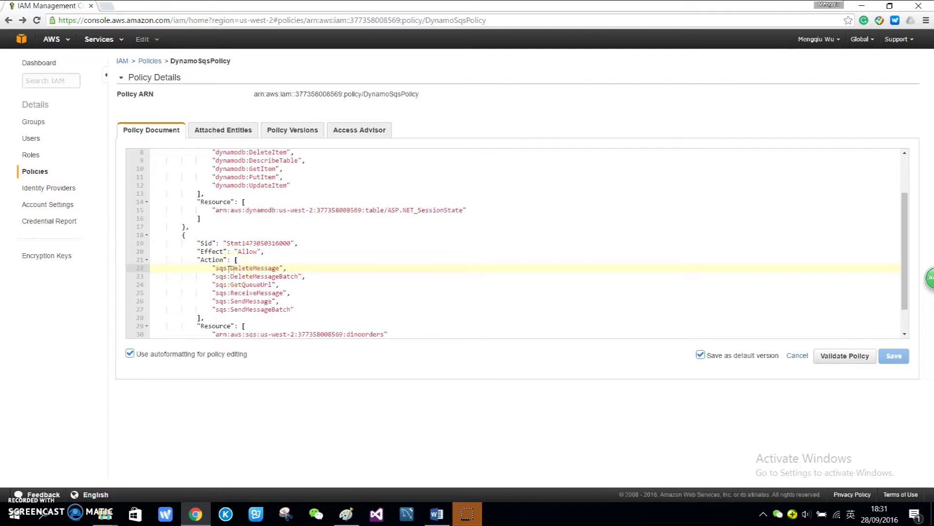
{"action": "scroll", "coordinate": [228, 268], "scroll_direction": "down", "scroll_amount": 2}
{"action": "left_click_drag", "start_coordinate": [200, 293], "coordinate": [383, 303]}
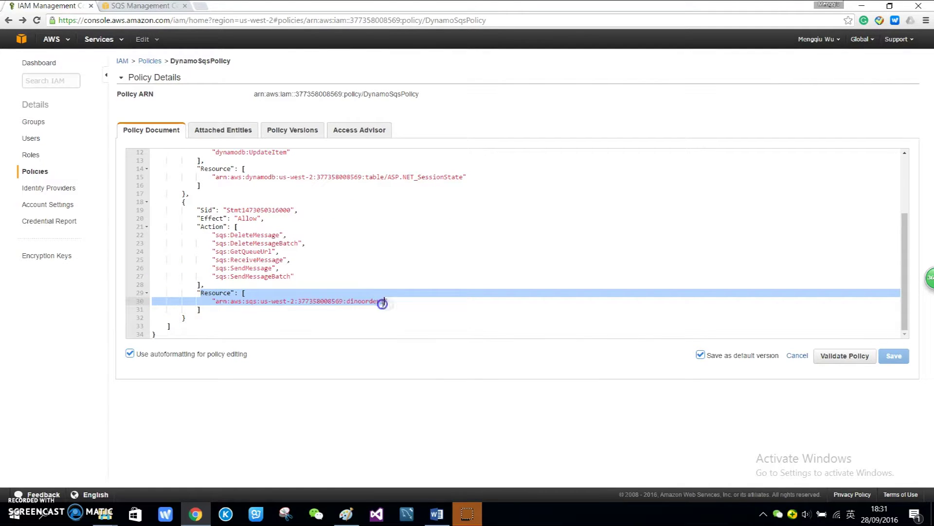
{"action": "left_click", "coordinate": [342, 328]}
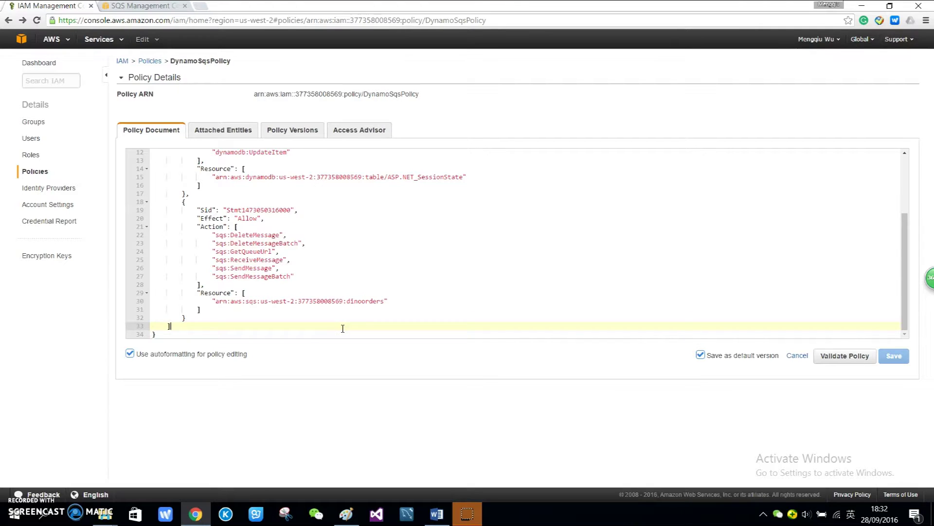
Return to the IAM policies list, then switch to Paint and draw a tick beside the task of creating a policy
{"action": "left_click", "coordinate": [150, 61]}
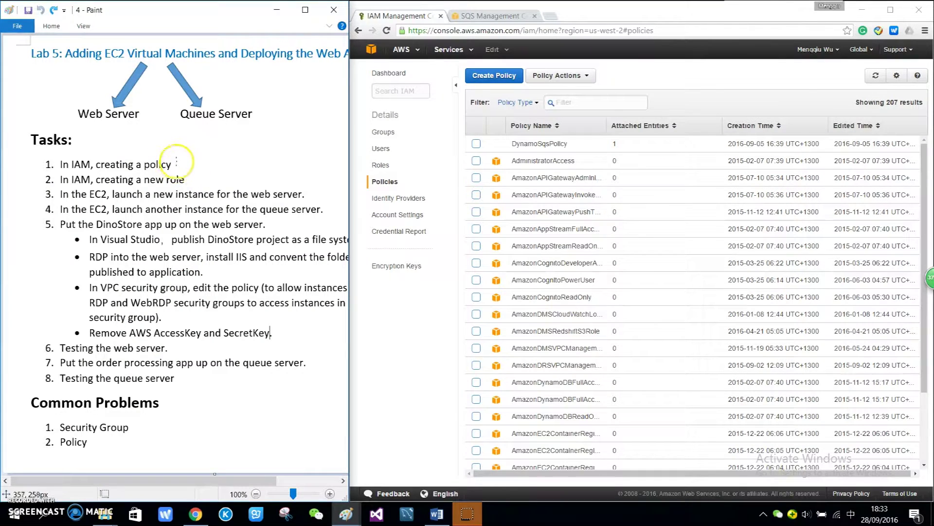
{"action": "left_click_drag", "start_coordinate": [176, 162], "coordinate": [211, 153]}
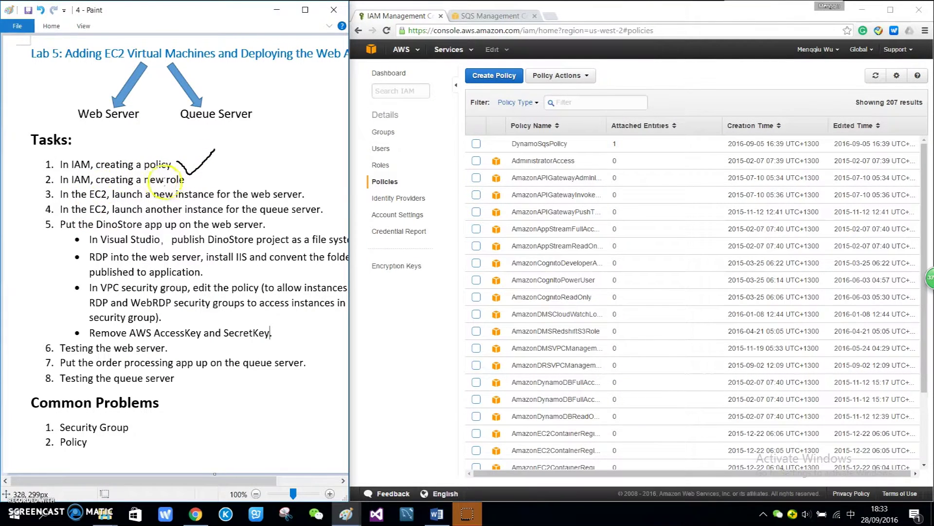
{"action": "left_click", "coordinate": [381, 165]}
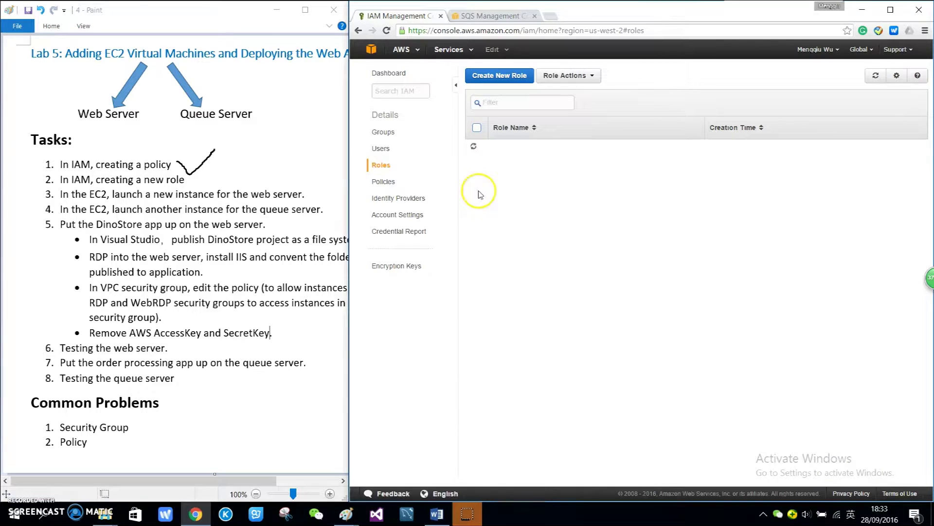
{"action": "left_click", "coordinate": [511, 78]}
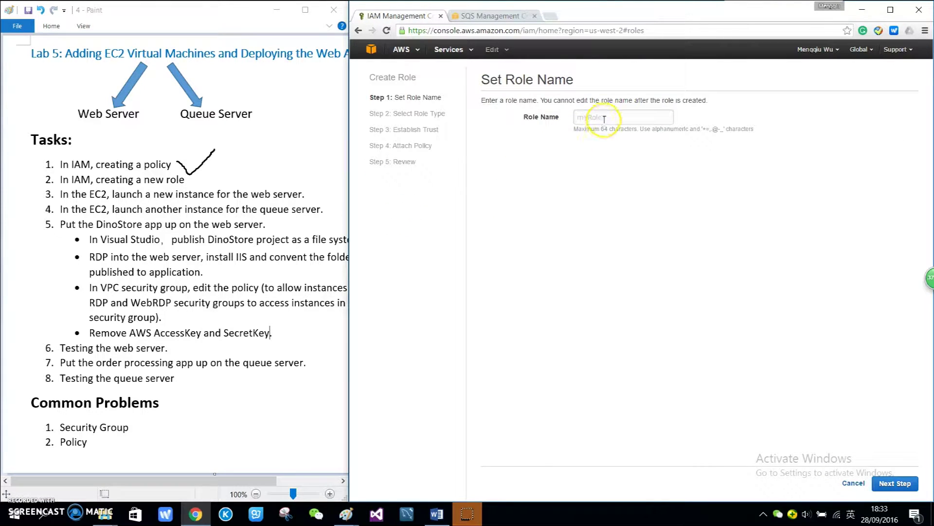
{"action": "left_click", "coordinate": [894, 483]}
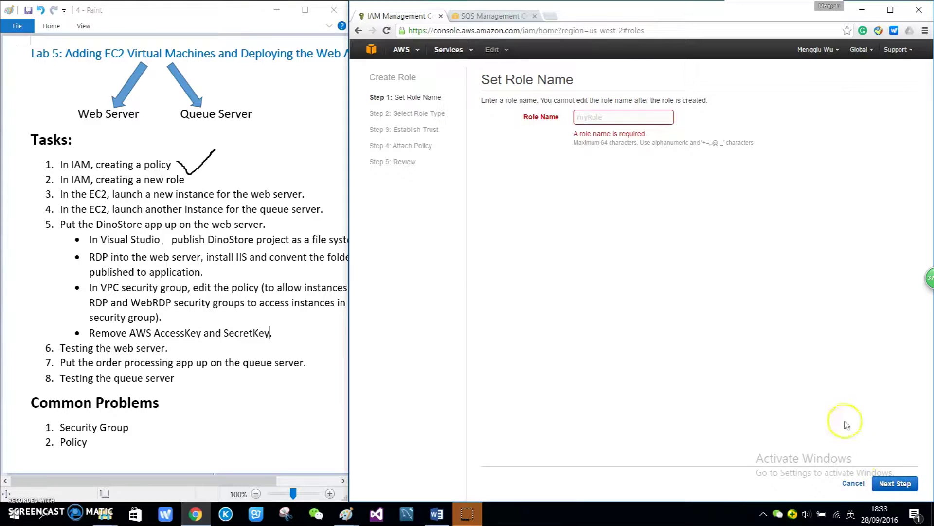
{"action": "left_click", "coordinate": [611, 117]}
{"action": "type", "text": "x"}
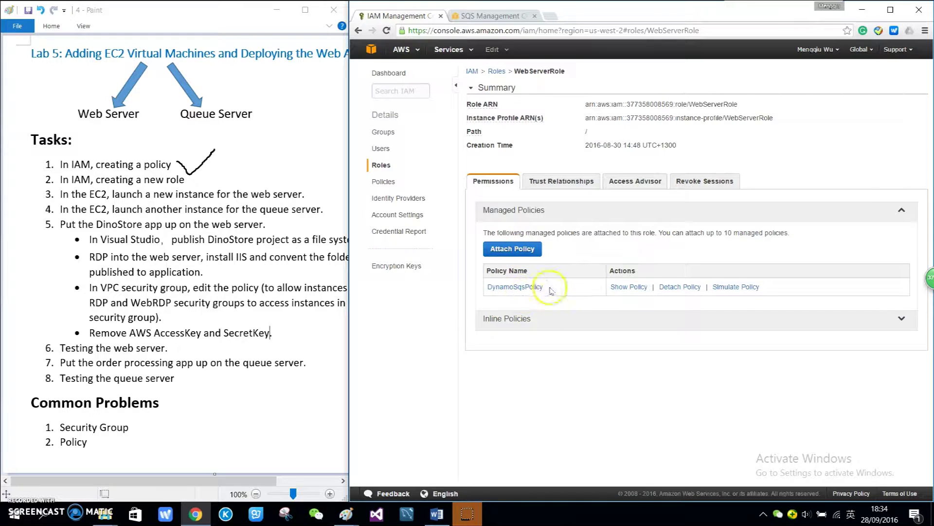
Check which managed policy is attached to WebServerRole
{"action": "left_click_drag", "start_coordinate": [544, 288], "coordinate": [483, 286]}
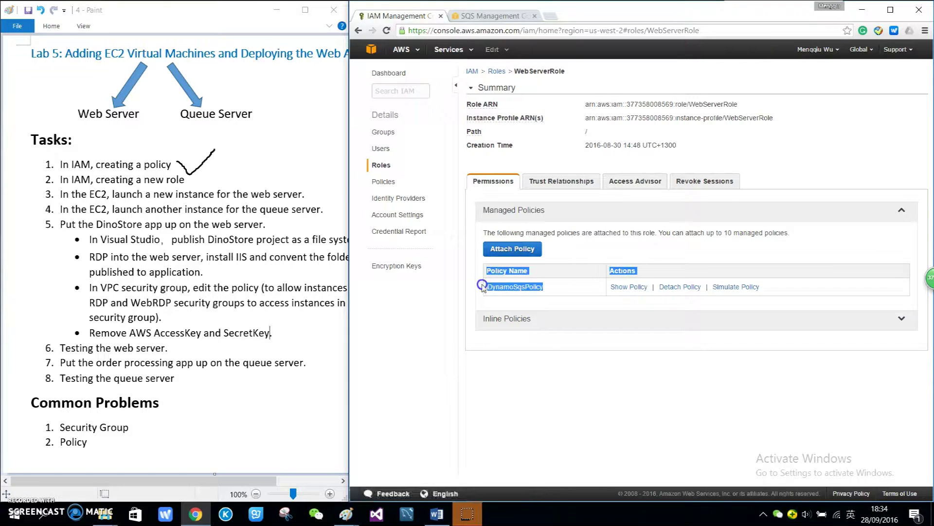
{"action": "left_click", "coordinate": [560, 306]}
In Paint, draw a tick beside the task of creating a new role and circle the numbers of tasks 3 and 4
{"action": "left_click", "coordinate": [191, 180]}
{"action": "left_click_drag", "start_coordinate": [192, 180], "coordinate": [233, 166]}
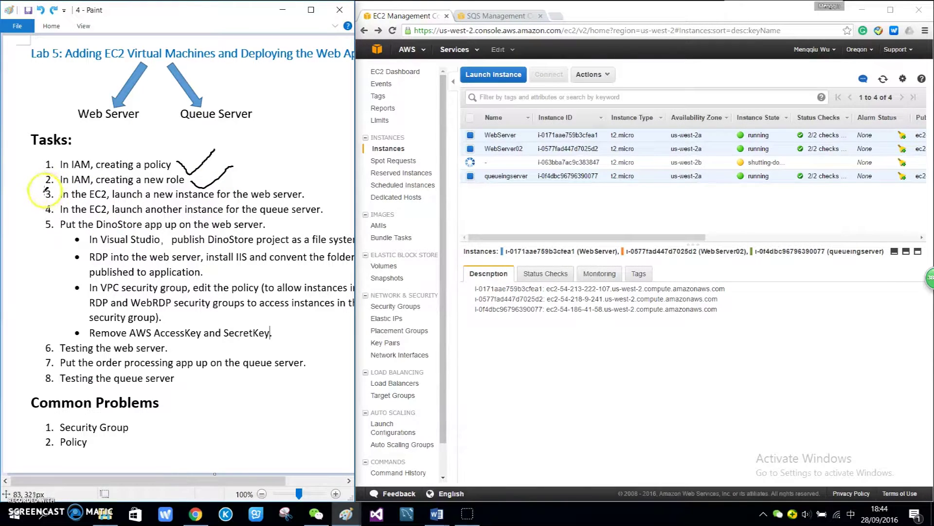
{"action": "left_click_drag", "start_coordinate": [45, 190], "coordinate": [49, 212]}
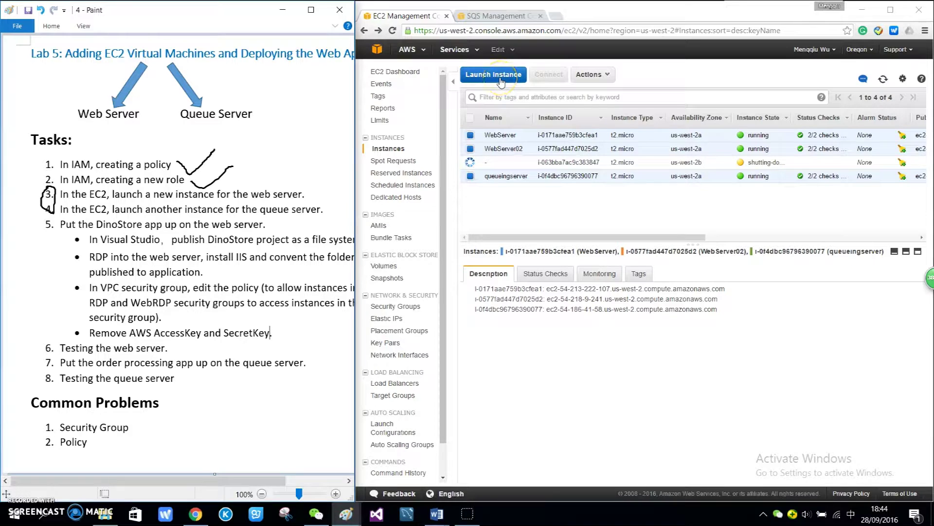
In the EC2 instances list, select only the WebServer and queueingserver instances
{"action": "left_click", "coordinate": [501, 133]}
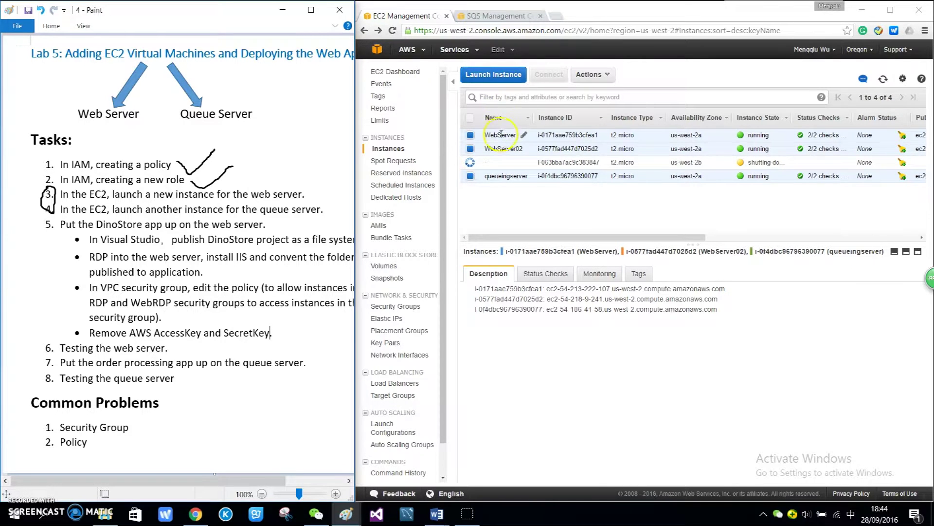
{"action": "left_click_drag", "start_coordinate": [486, 135], "coordinate": [496, 135]}
{"action": "left_click", "coordinate": [518, 135]}
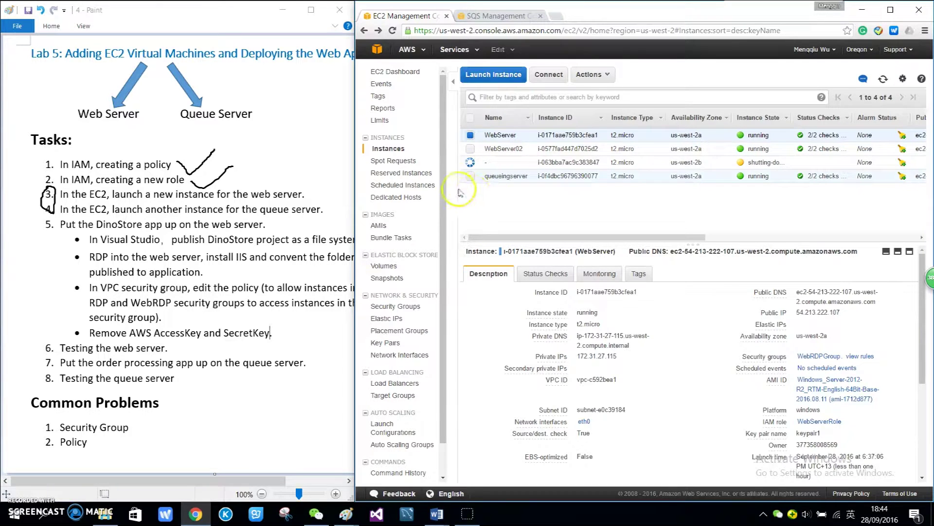
{"action": "left_click", "coordinate": [470, 176]}
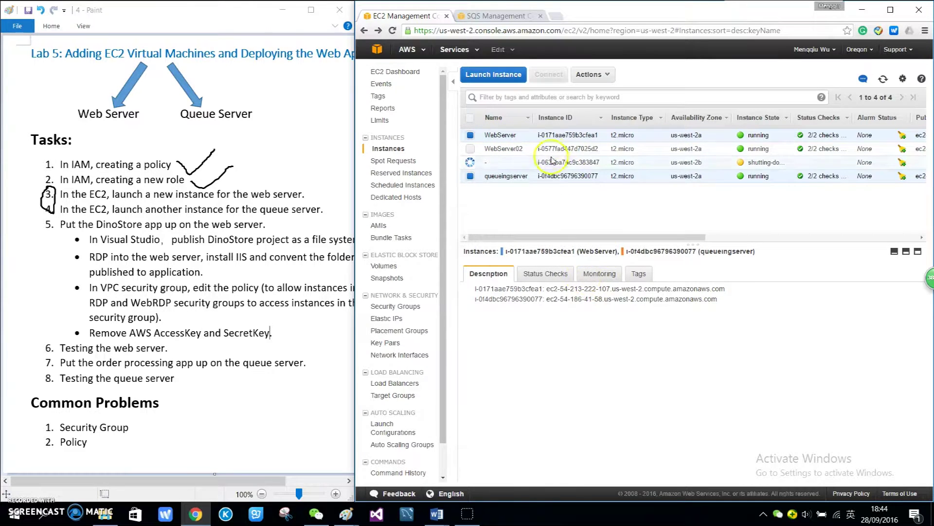
Examine the WebServer instance's description, covering its instance type, security group, AMI and IAM role
{"action": "left_click", "coordinate": [560, 136]}
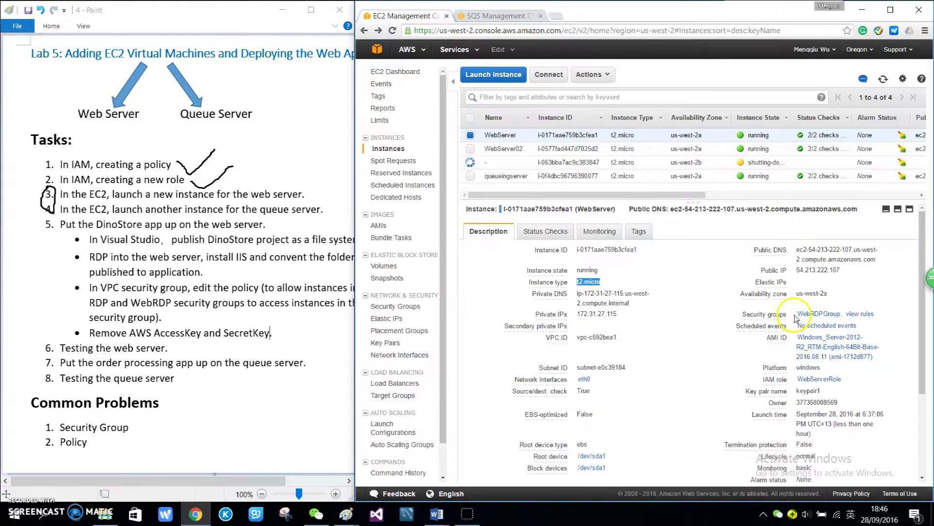
{"action": "left_click_drag", "start_coordinate": [796, 315], "coordinate": [841, 319]}
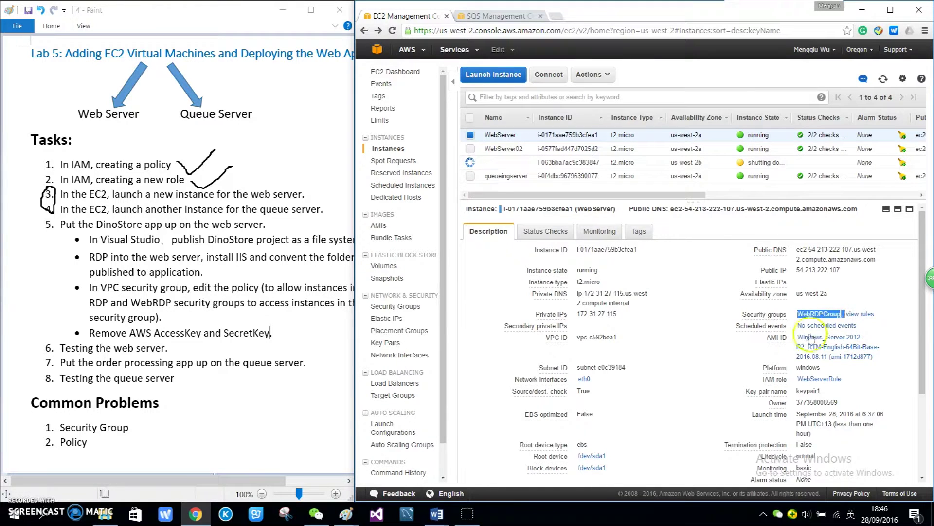
{"action": "scroll", "coordinate": [798, 316], "scroll_direction": "down", "scroll_amount": 1}
{"action": "left_click", "coordinate": [792, 296]}
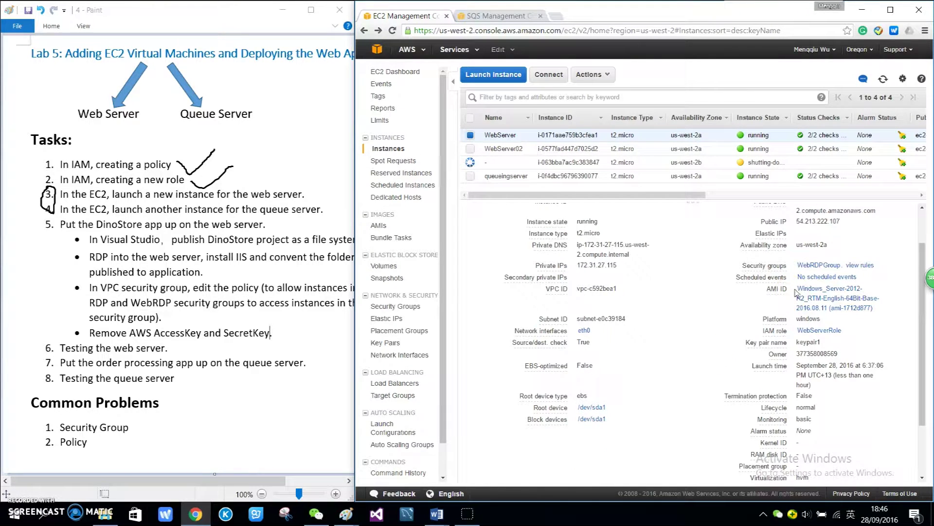
{"action": "left_click_drag", "start_coordinate": [795, 290], "coordinate": [865, 288]}
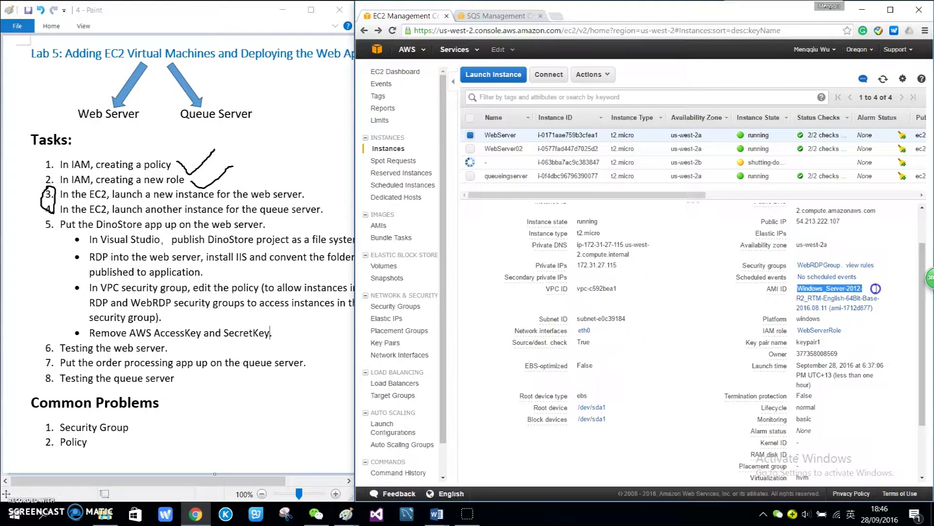
{"action": "left_click", "coordinate": [853, 295]}
{"action": "scroll", "coordinate": [852, 260], "scroll_direction": "down", "scroll_amount": 2}
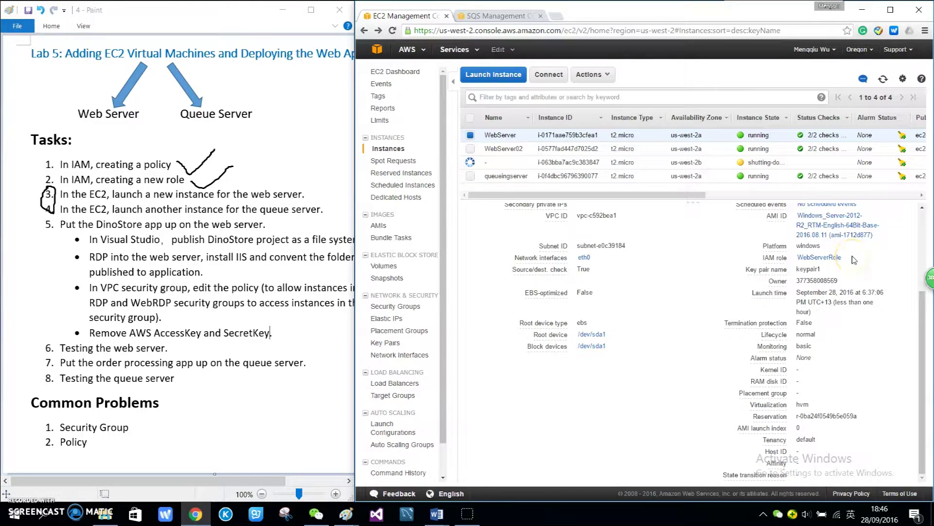
{"action": "left_click_drag", "start_coordinate": [842, 258], "coordinate": [791, 258]}
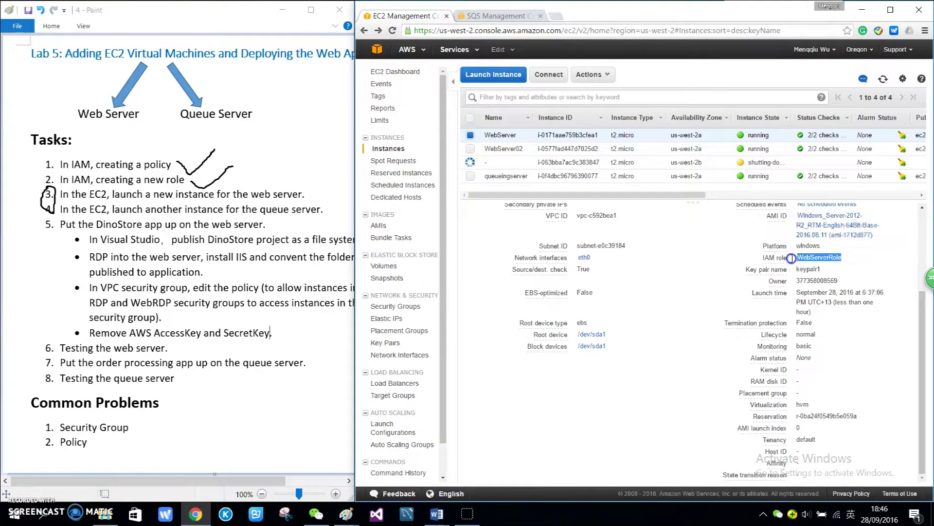
{"action": "left_click", "coordinate": [836, 269]}
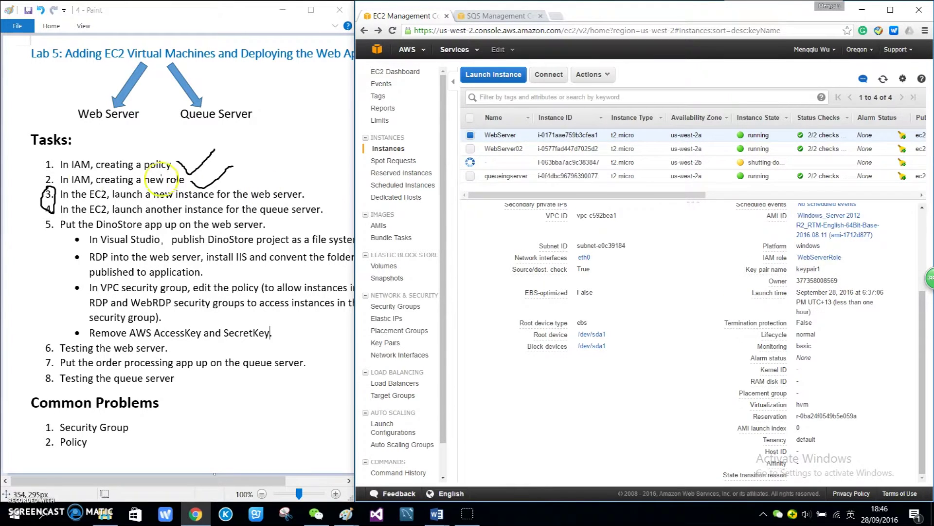
{"action": "left_click", "coordinate": [811, 233]}
Examine the queueingserver instance's description, covering its security group, AMI and IAM role
{"action": "left_click", "coordinate": [501, 176]}
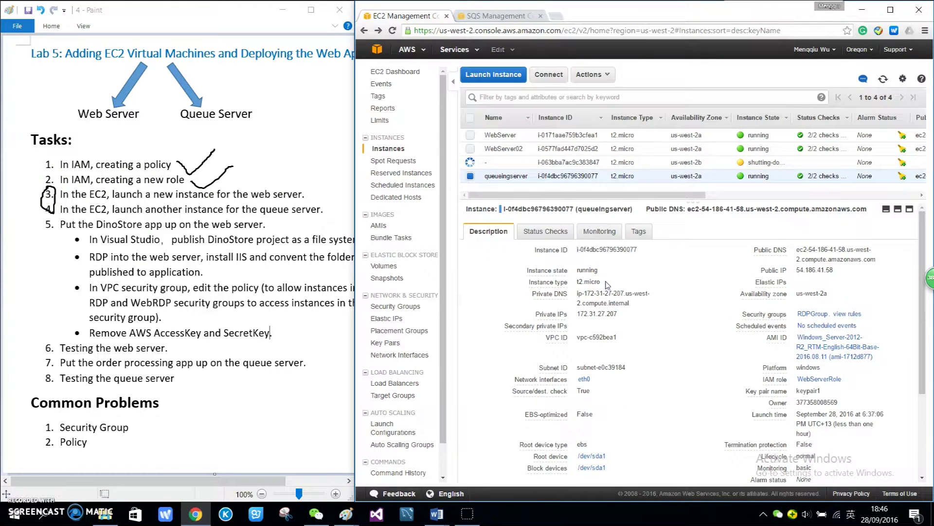
{"action": "left_click", "coordinate": [792, 316]}
{"action": "left_click_drag", "start_coordinate": [793, 316], "coordinate": [830, 316]}
{"action": "left_click", "coordinate": [731, 317]}
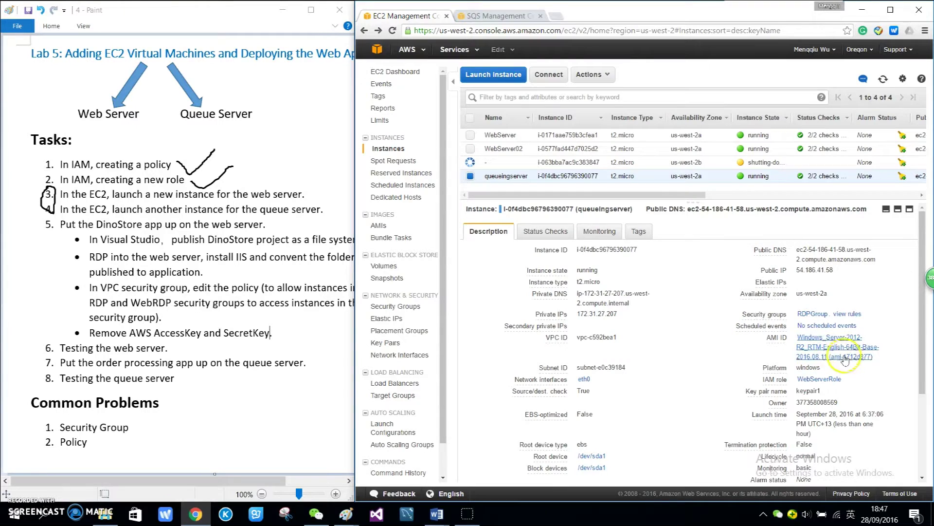
{"action": "left_click_drag", "start_coordinate": [874, 359], "coordinate": [790, 339]}
{"action": "left_click", "coordinate": [774, 361]}
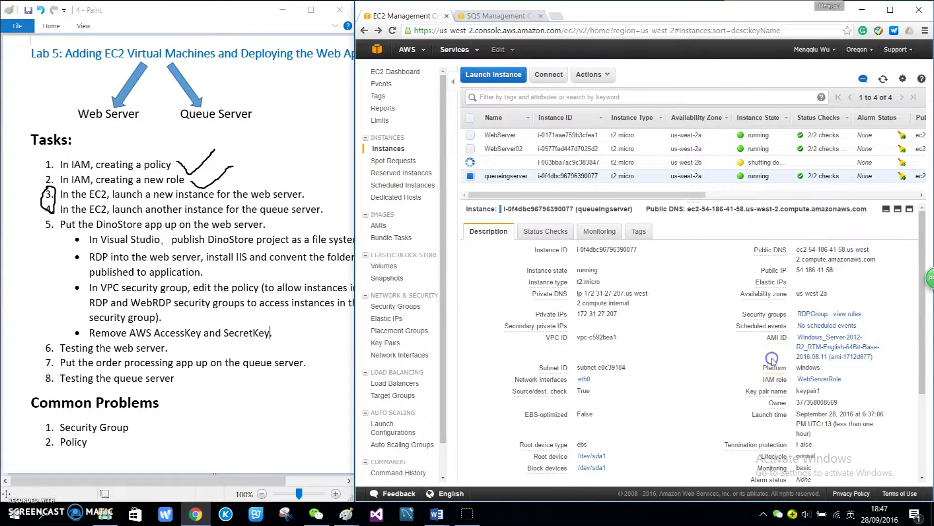
{"action": "scroll", "coordinate": [773, 361], "scroll_direction": "down", "scroll_amount": 2}
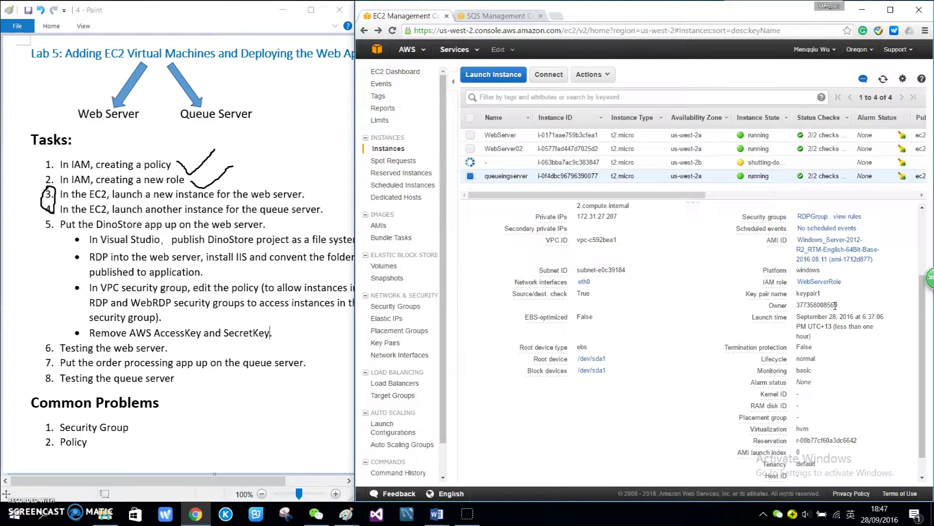
{"action": "left_click_drag", "start_coordinate": [851, 279], "coordinate": [795, 287]}
{"action": "left_click", "coordinate": [832, 334]}
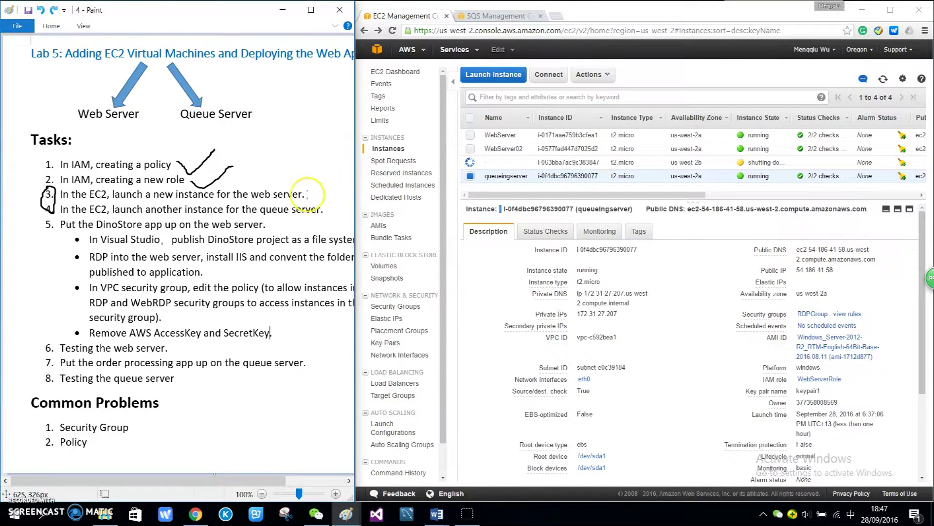
In Paint, draw ticks beside tasks 3 and 4, the launches of the web server and queue server instances
{"action": "left_click_drag", "start_coordinate": [307, 194], "coordinate": [343, 179]}
{"action": "left_click_drag", "start_coordinate": [323, 210], "coordinate": [361, 194]}
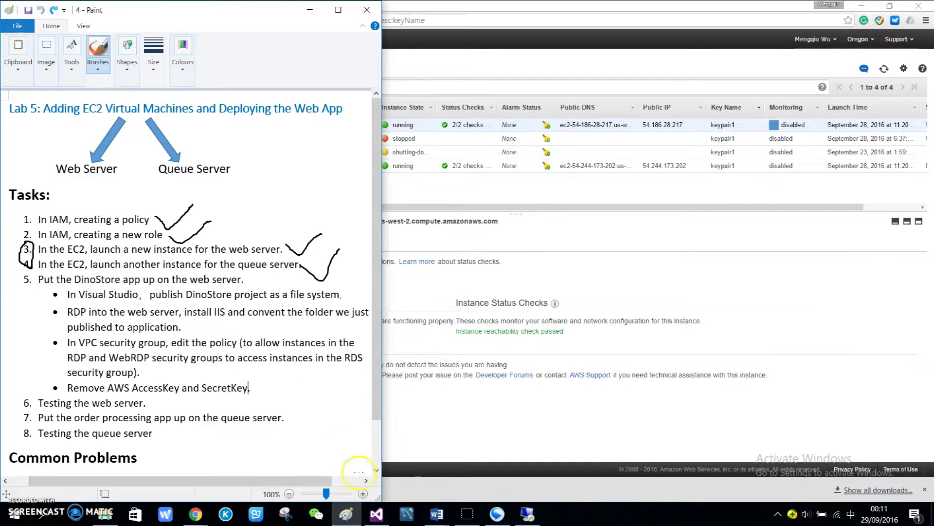
In Visual Studio, review the NET702.DinoStore project's File System publish connection, and tick the publishing task in Paint
{"action": "left_click", "coordinate": [376, 513]}
{"action": "left_click", "coordinate": [793, 138]}
{"action": "right_click", "coordinate": [793, 139]}
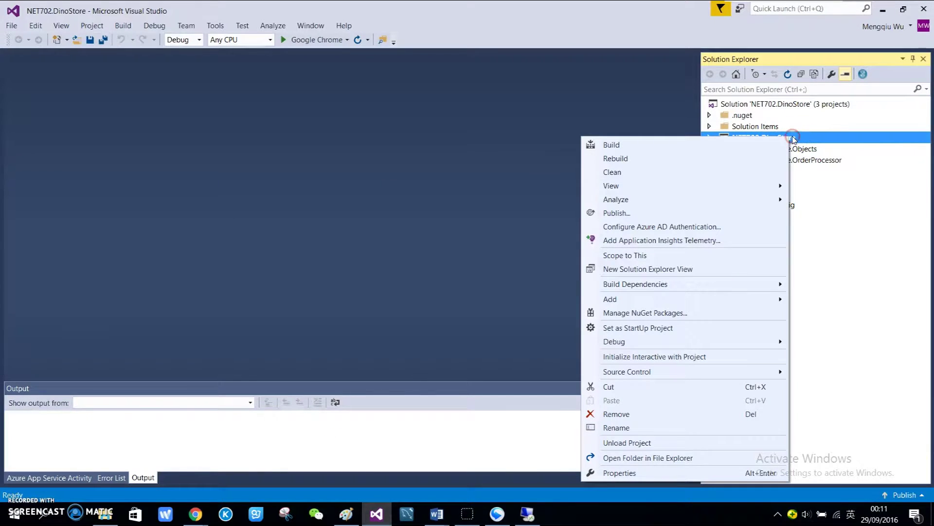
{"action": "left_click", "coordinate": [615, 214]}
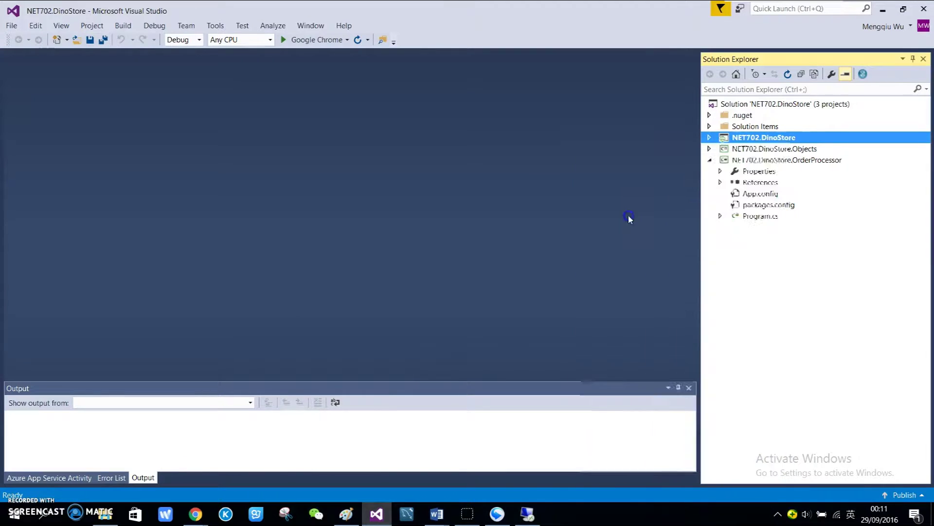
{"action": "left_click", "coordinate": [307, 178]}
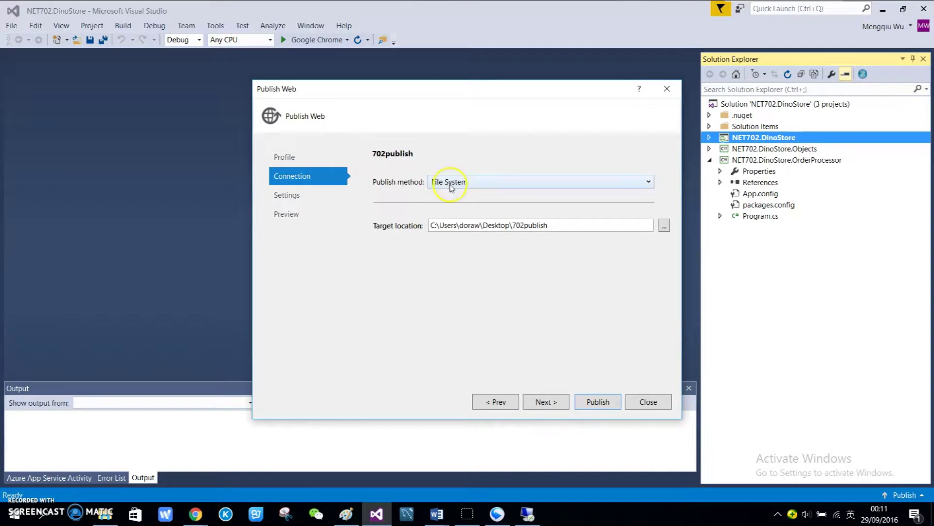
{"action": "left_click_drag", "start_coordinate": [345, 295], "coordinate": [371, 276]}
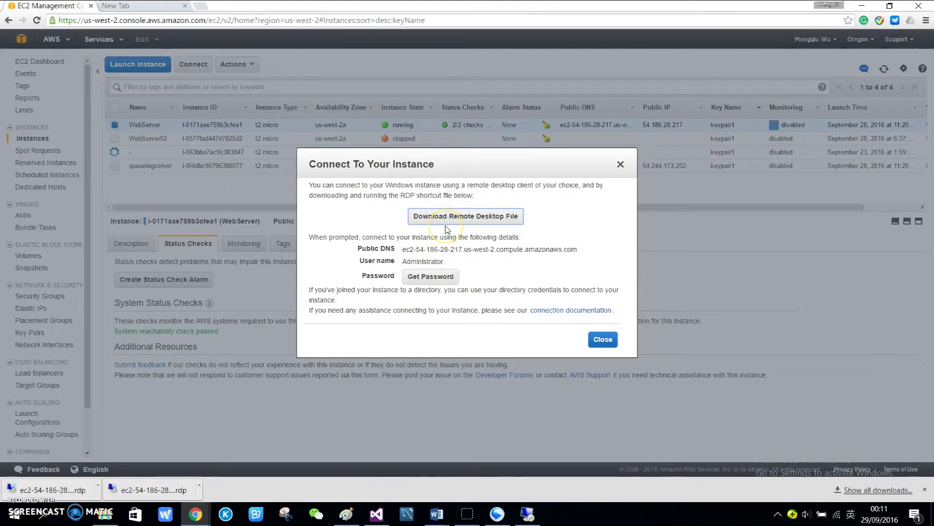
Connect to the WebServer instance by remote desktop and check the Web Server (IIS) role in the Add Roles and Features wizard
{"action": "left_click", "coordinate": [160, 489]}
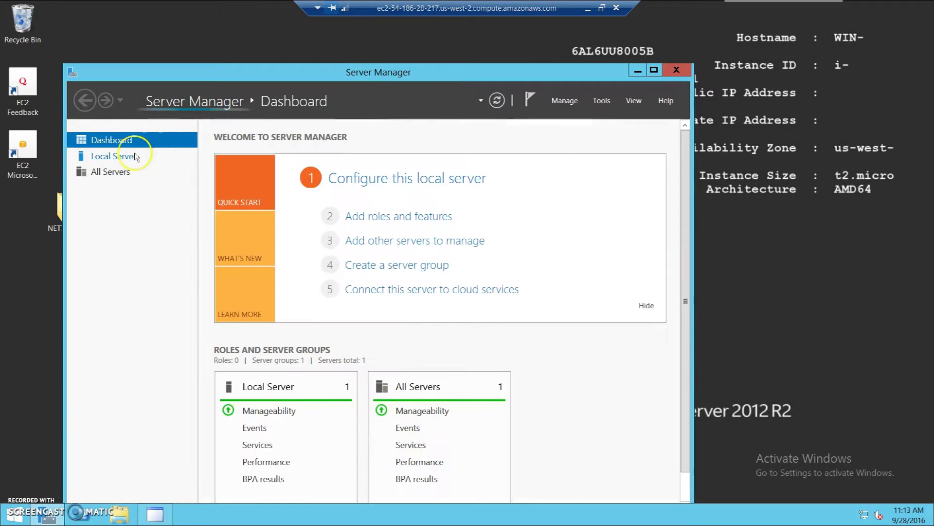
{"action": "left_click", "coordinate": [565, 100]}
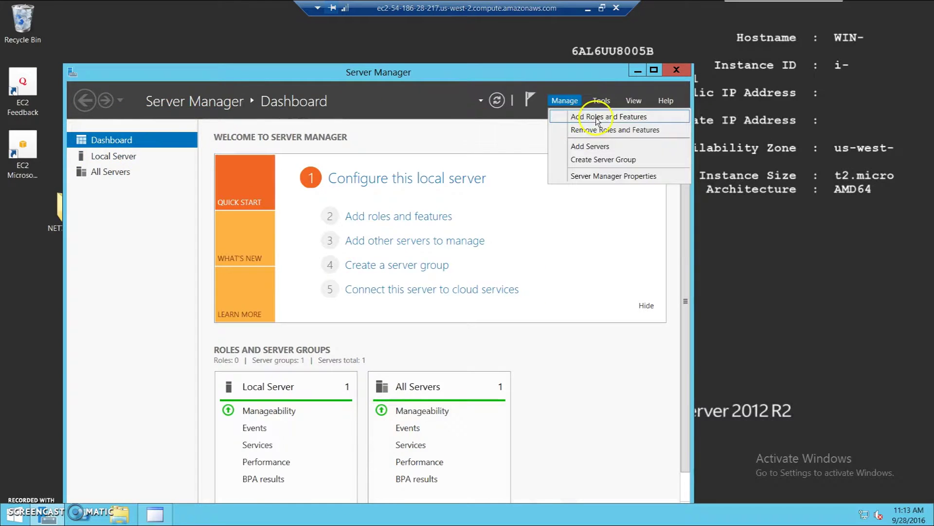
{"action": "left_click", "coordinate": [597, 117]}
{"action": "left_click", "coordinate": [408, 407]}
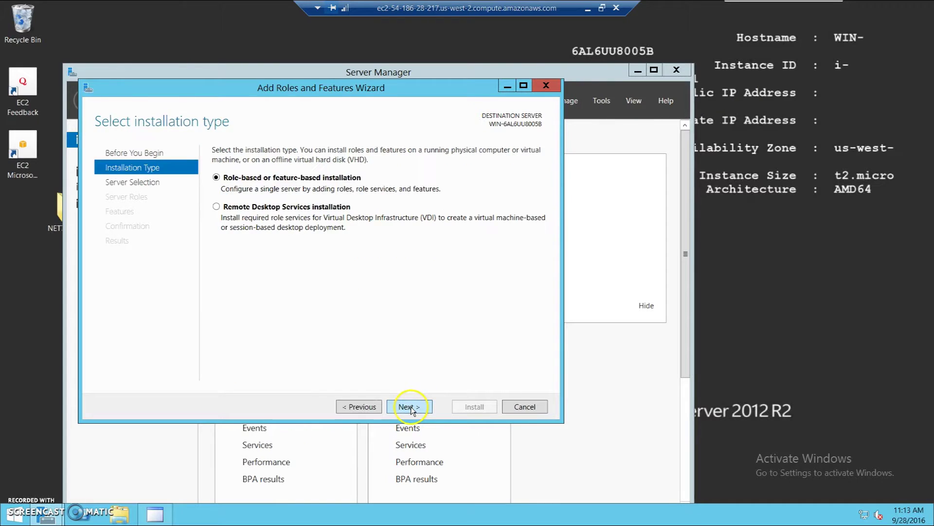
{"action": "left_click", "coordinate": [409, 407]}
{"action": "left_click", "coordinate": [409, 407]}
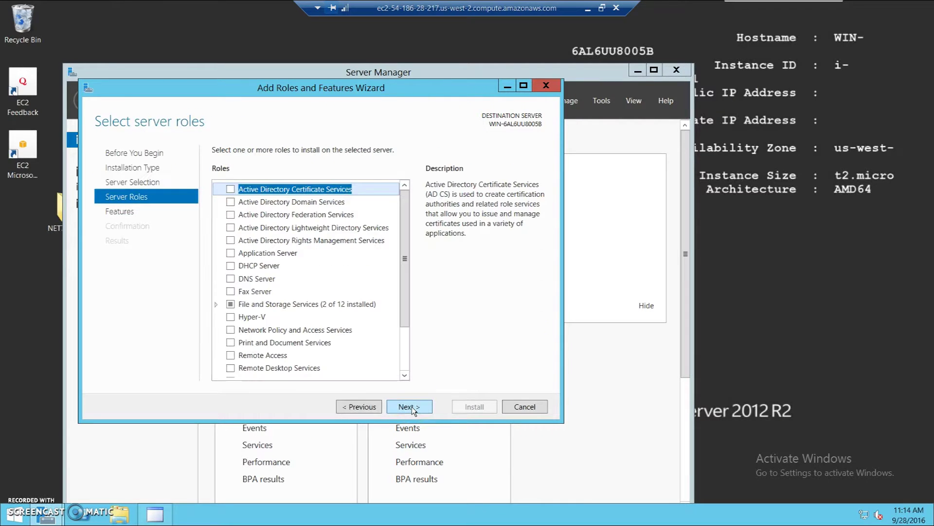
{"action": "left_click_drag", "start_coordinate": [406, 309], "coordinate": [409, 413]}
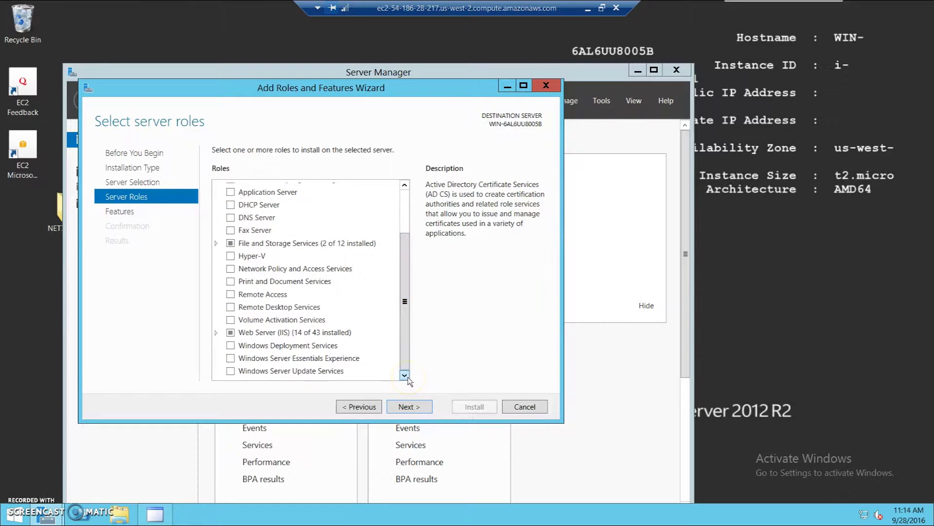
{"action": "left_click", "coordinate": [216, 333]}
{"action": "left_click", "coordinate": [410, 407]}
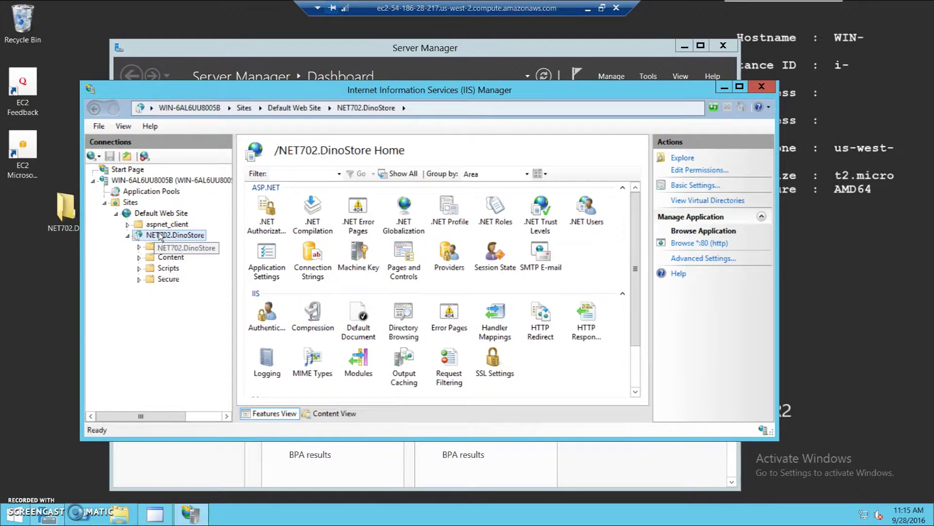
Show the Add Application command for NET702.DinoStore in IIS Manager, and tick the RDP and IIS task in Paint
{"action": "right_click", "coordinate": [176, 239]}
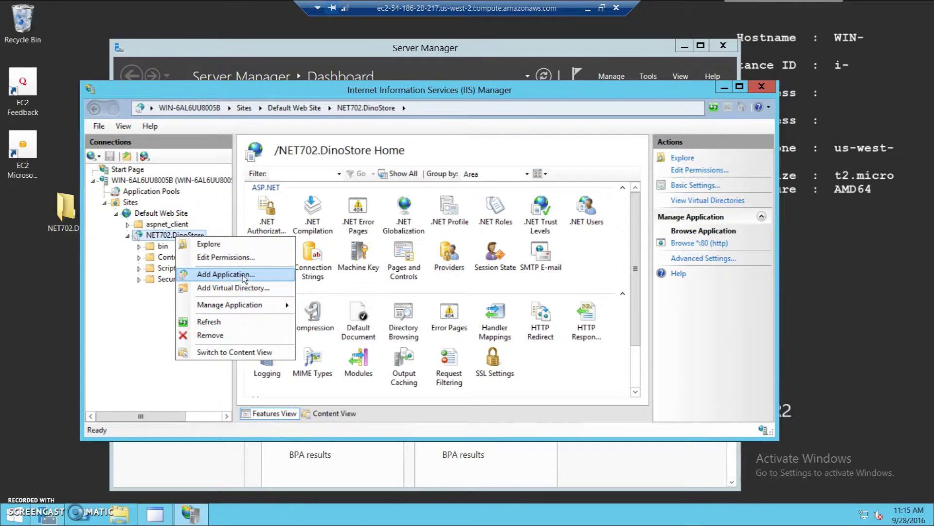
{"action": "left_click", "coordinate": [225, 275]}
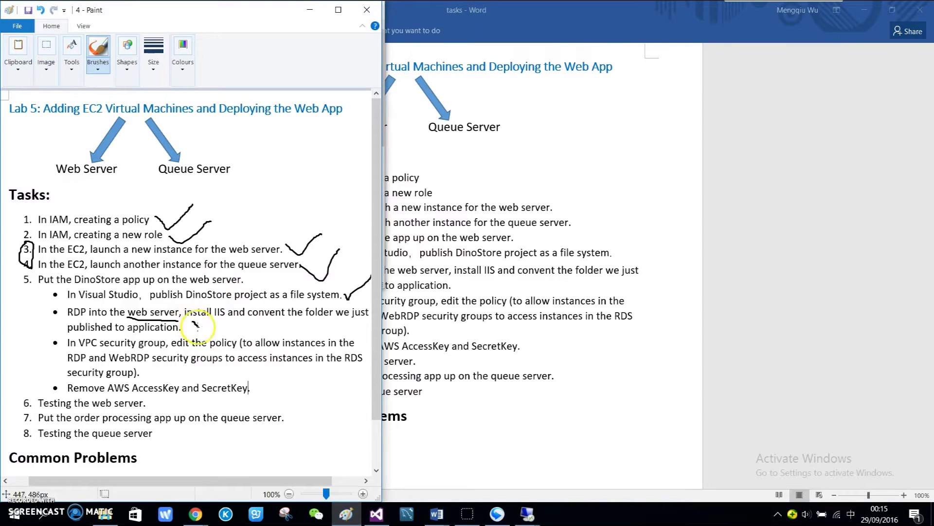
{"action": "left_click_drag", "start_coordinate": [192, 322], "coordinate": [235, 308]}
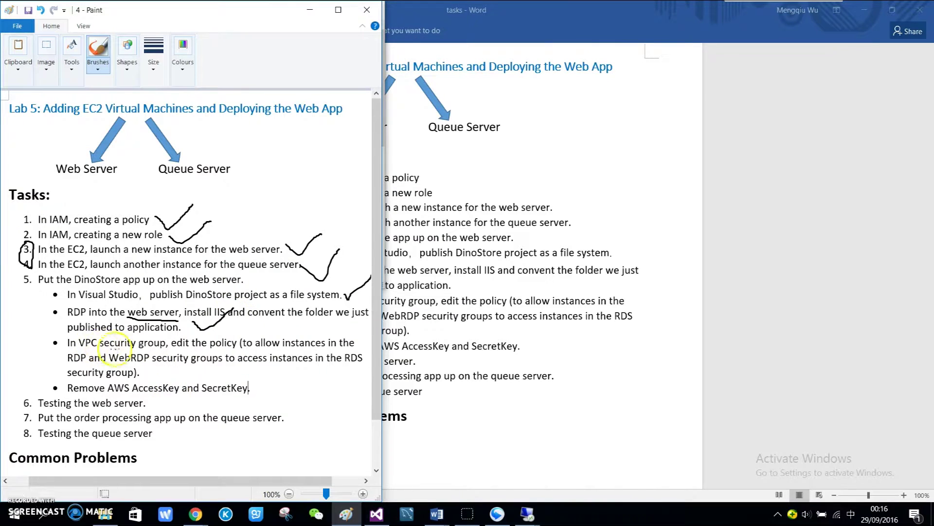
In the VPC security group task in Paint, underline the words RDP, WebRDP and RDS
{"action": "left_click_drag", "start_coordinate": [77, 346], "coordinate": [217, 348]}
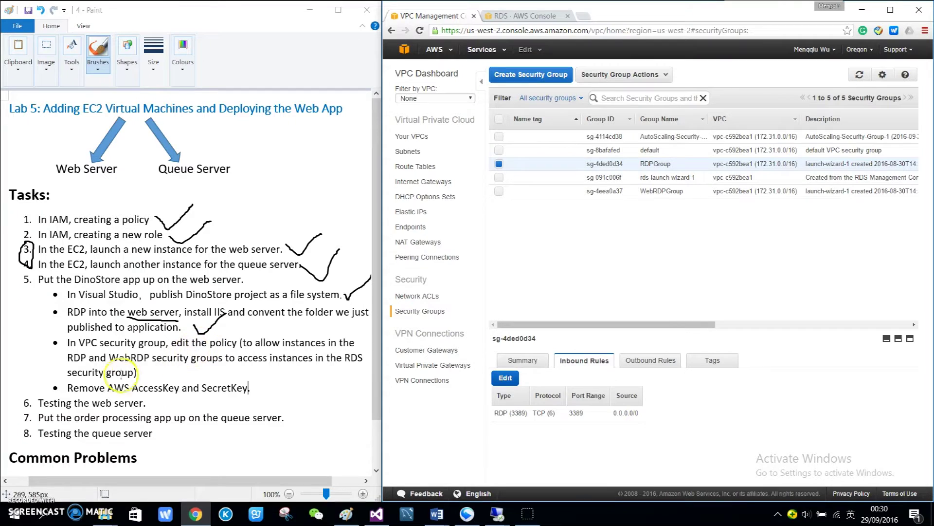
{"action": "left_click_drag", "start_coordinate": [66, 364], "coordinate": [86, 366]}
{"action": "left_click_drag", "start_coordinate": [108, 363], "coordinate": [151, 363]}
{"action": "left_click_drag", "start_coordinate": [344, 364], "coordinate": [367, 362]}
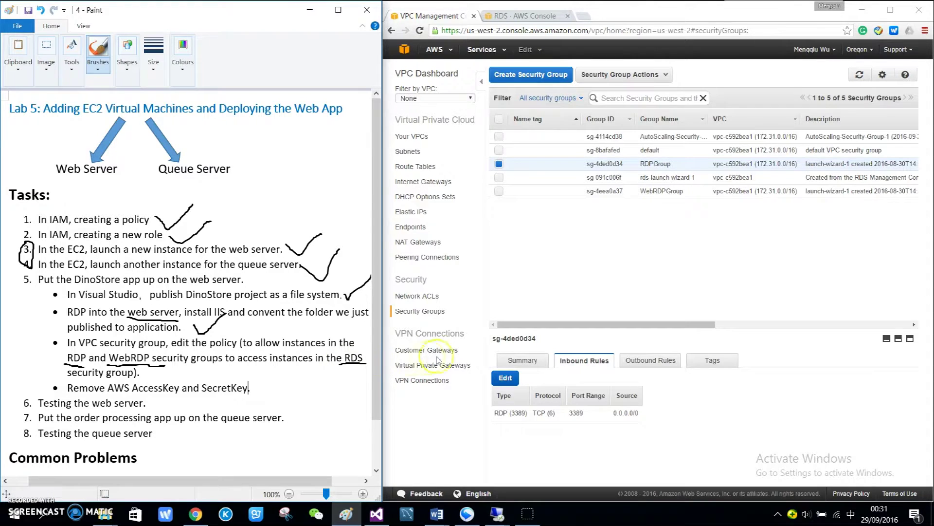
In the VPC console, select only the rds-launch-wizard-1 security group and open its inbound rules for editing
{"action": "left_click", "coordinate": [653, 178]}
{"action": "left_click_drag", "start_coordinate": [602, 178], "coordinate": [678, 181]}
{"action": "left_click", "coordinate": [702, 210]}
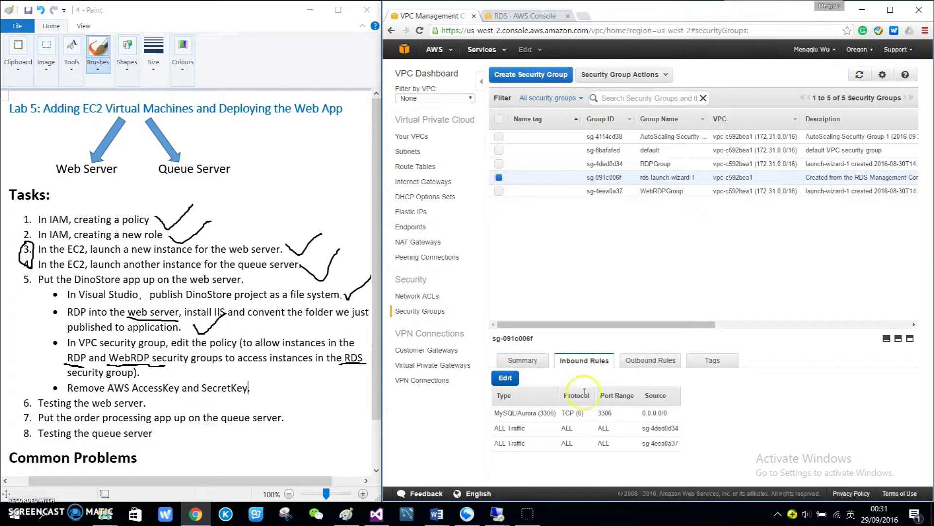
{"action": "left_click", "coordinate": [505, 378]}
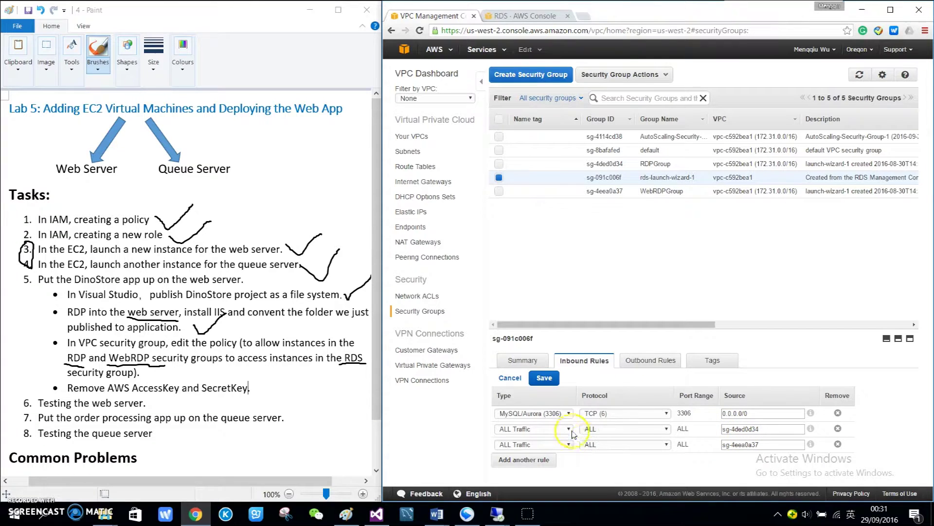
Match the All Traffic rules' source IDs to RDPGroup and WebRDPGroup, and tick the VPC security group task in Paint
{"action": "left_click", "coordinate": [771, 430]}
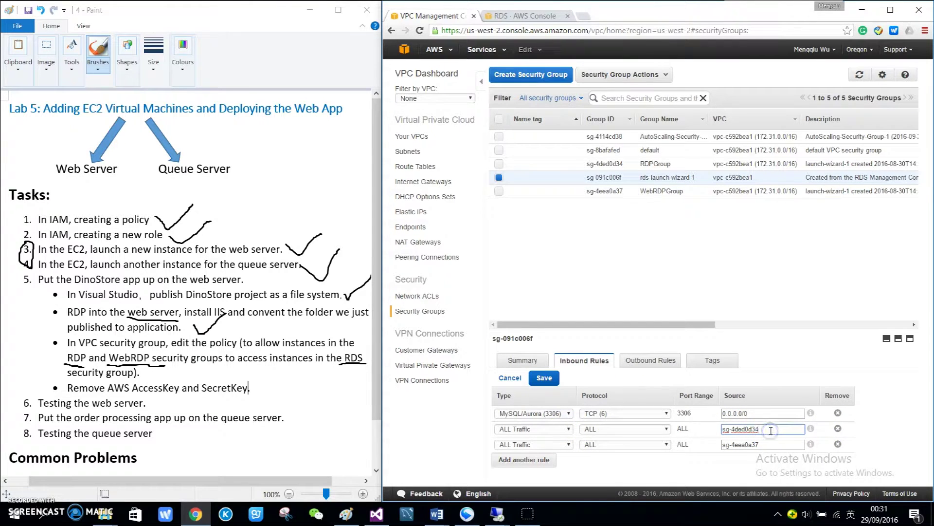
{"action": "left_click_drag", "start_coordinate": [670, 163], "coordinate": [660, 160]}
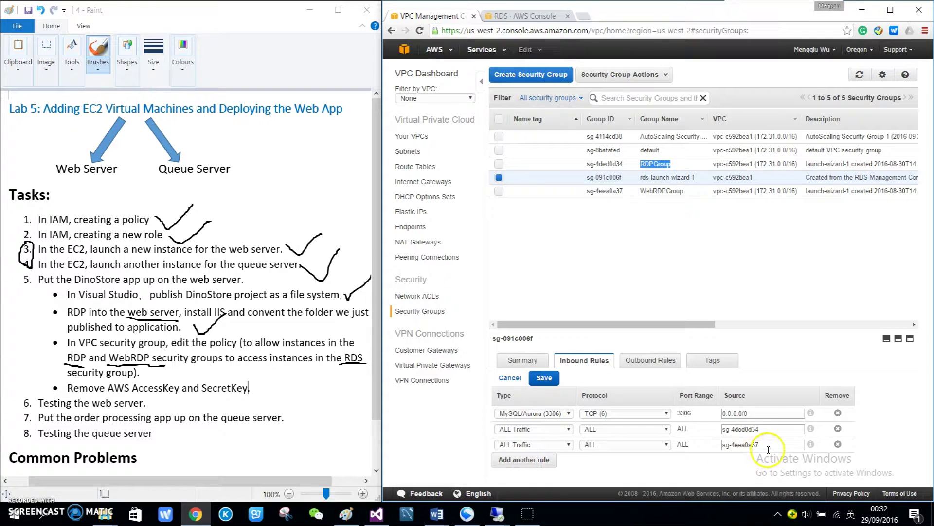
{"action": "left_click_drag", "start_coordinate": [685, 192], "coordinate": [622, 197]}
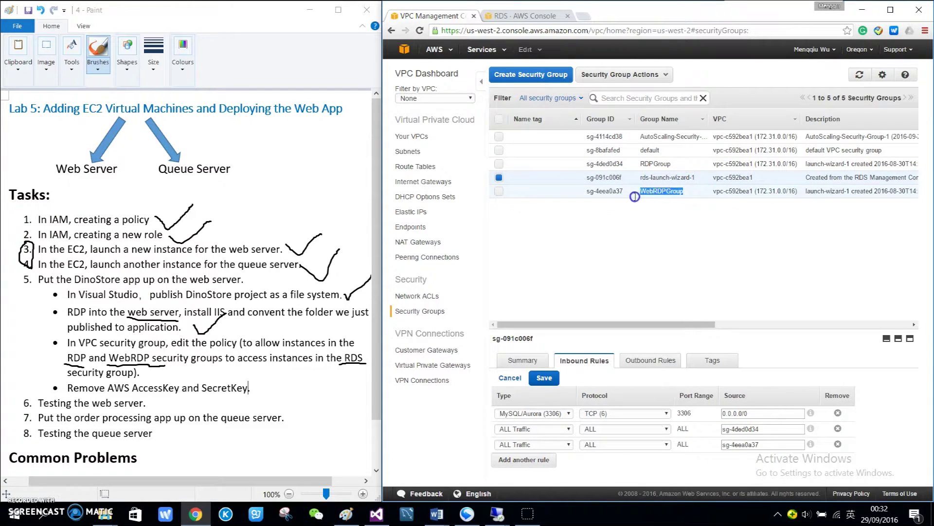
{"action": "left_click", "coordinate": [638, 202]}
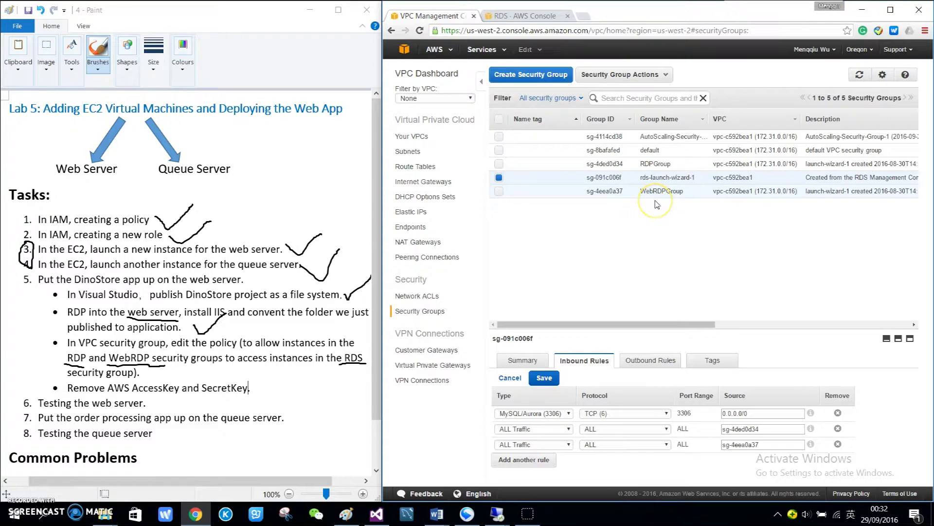
{"action": "left_click_drag", "start_coordinate": [189, 368], "coordinate": [241, 346]}
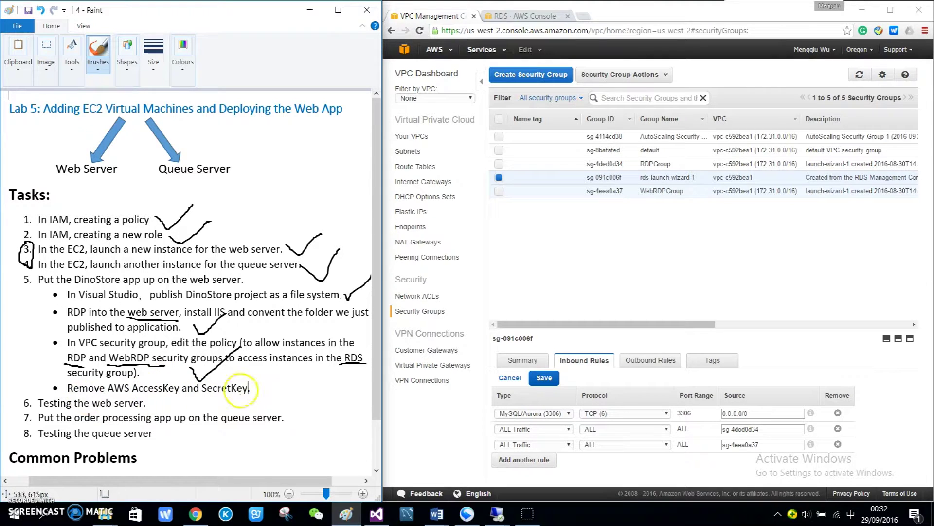
In the web server's remote desktop session, open the Web config file in the NET702.DinoStore folder, examine it and close it
{"action": "left_click", "coordinate": [409, 517]}
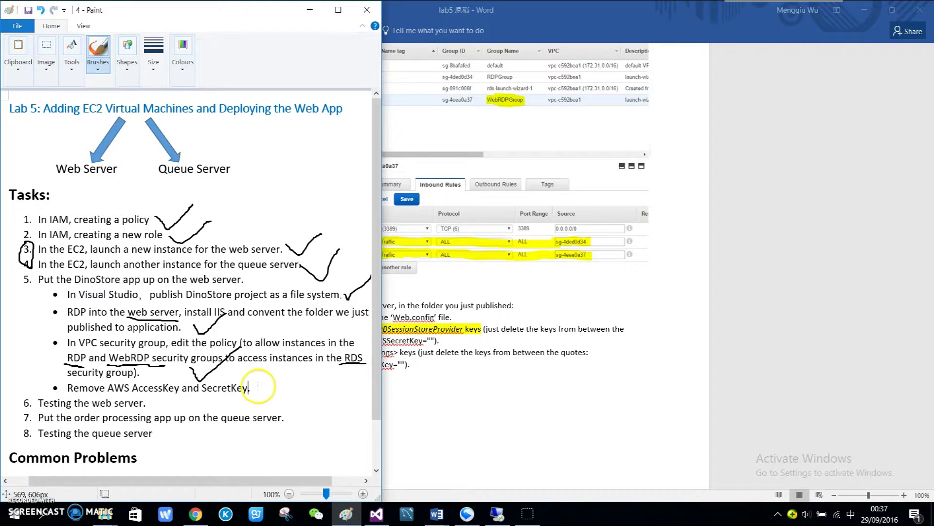
{"action": "left_click", "coordinate": [496, 513]}
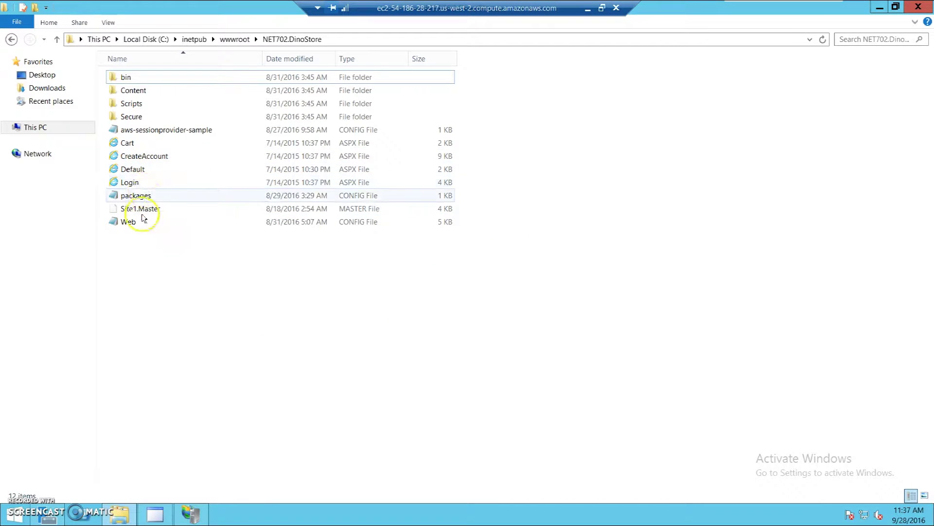
{"action": "left_click", "coordinate": [164, 223]}
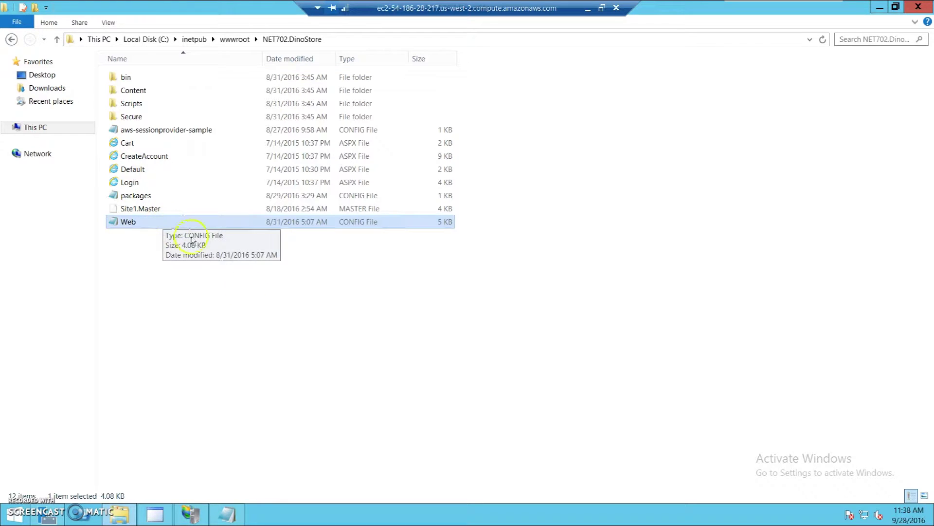
{"action": "left_click", "coordinate": [225, 513]}
{"action": "left_click_drag", "start_coordinate": [313, 219], "coordinate": [344, 234]}
{"action": "key", "text": "alt+F4"}
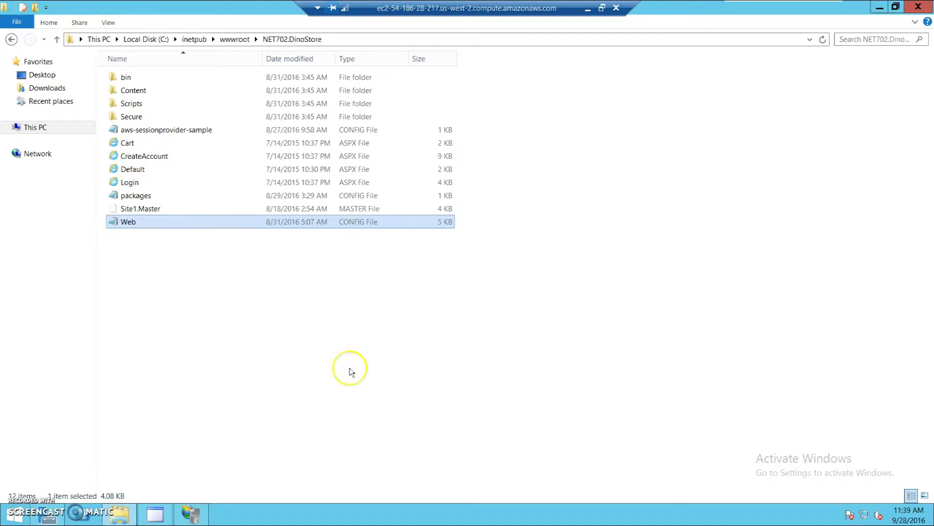
In IIS Manager, switch NET702.DinoStore to Content View and browse its Default.aspx page
{"action": "left_click", "coordinate": [349, 372]}
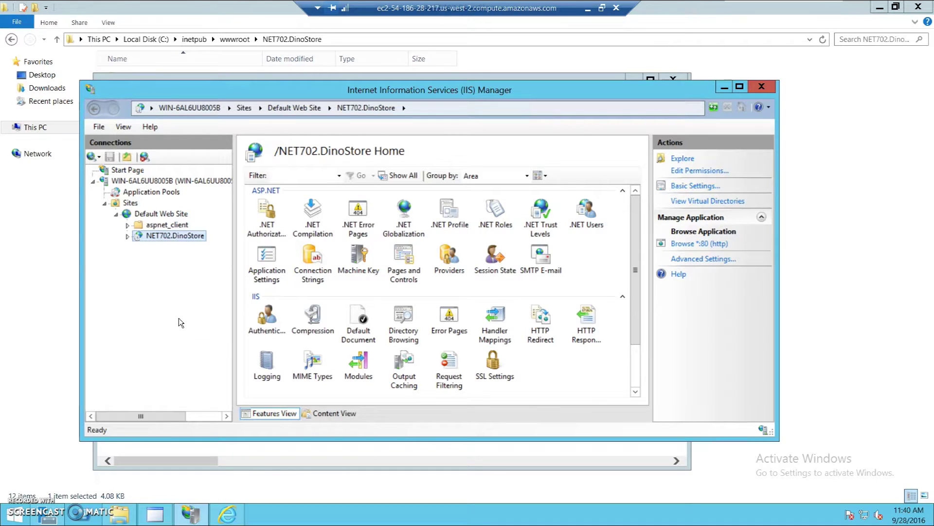
{"action": "right_click", "coordinate": [198, 239]}
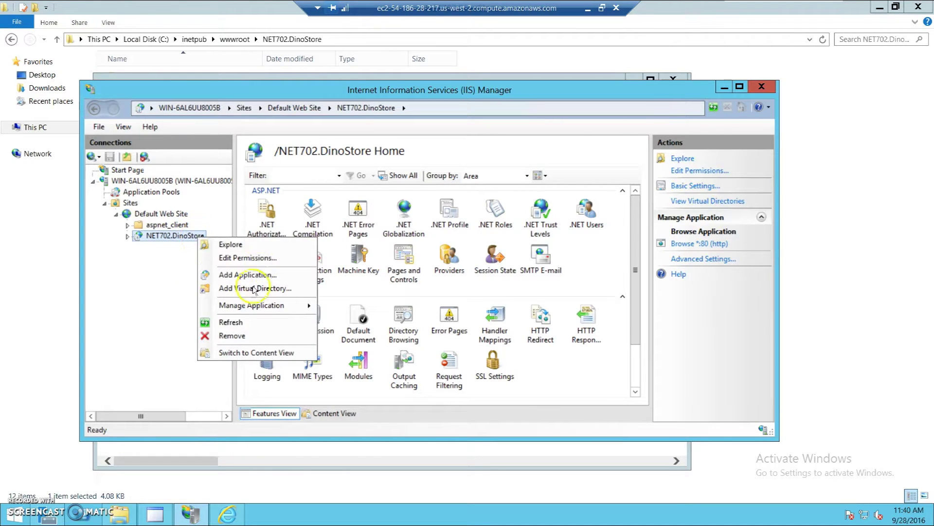
{"action": "left_click", "coordinate": [256, 353]}
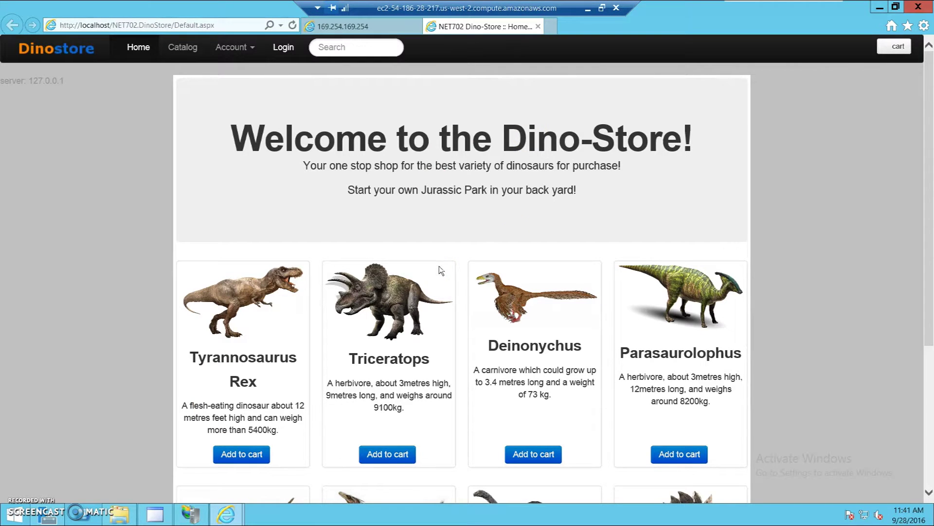
On the Dino-Store site, add the Tyrannosaurus Rex to the cart, proceed to checkout and submit the payment
{"action": "scroll", "coordinate": [324, 433], "scroll_direction": "down", "scroll_amount": 5}
{"action": "left_click", "coordinate": [251, 237]}
{"action": "left_click", "coordinate": [246, 195]}
{"action": "left_click", "coordinate": [320, 133]}
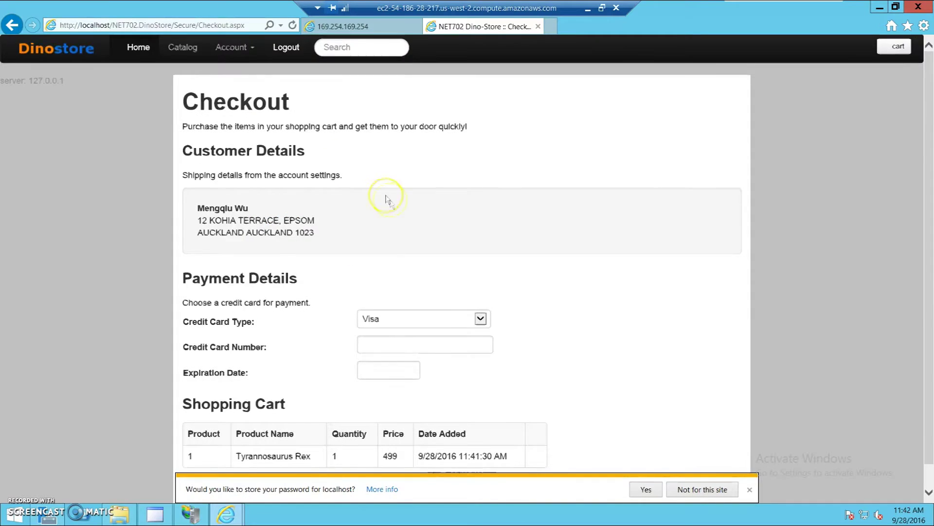
{"action": "scroll", "coordinate": [452, 468], "scroll_direction": "down", "scroll_amount": 1}
{"action": "left_click", "coordinate": [453, 469]}
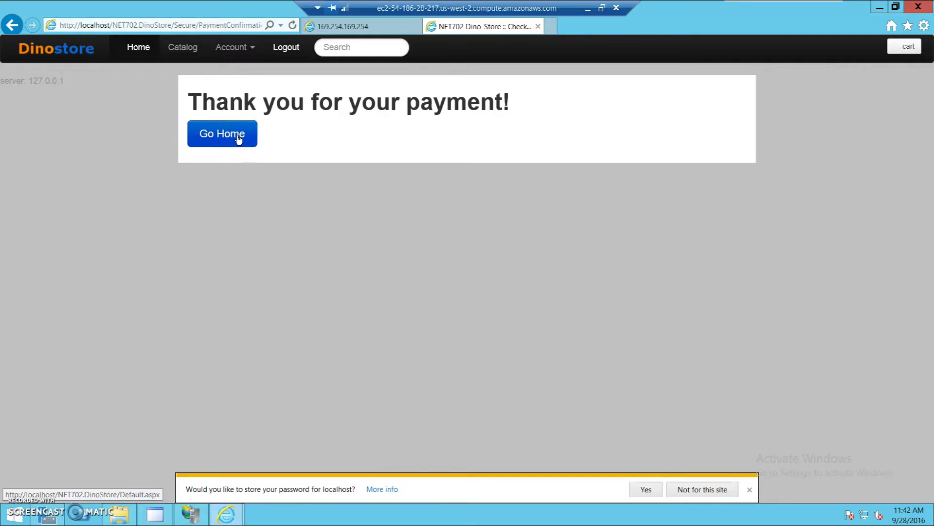
Leave the remote session and open the WebServer instance's public DNS in Chrome at the NET702.DinoStore page
{"action": "left_click", "coordinate": [603, 8]}
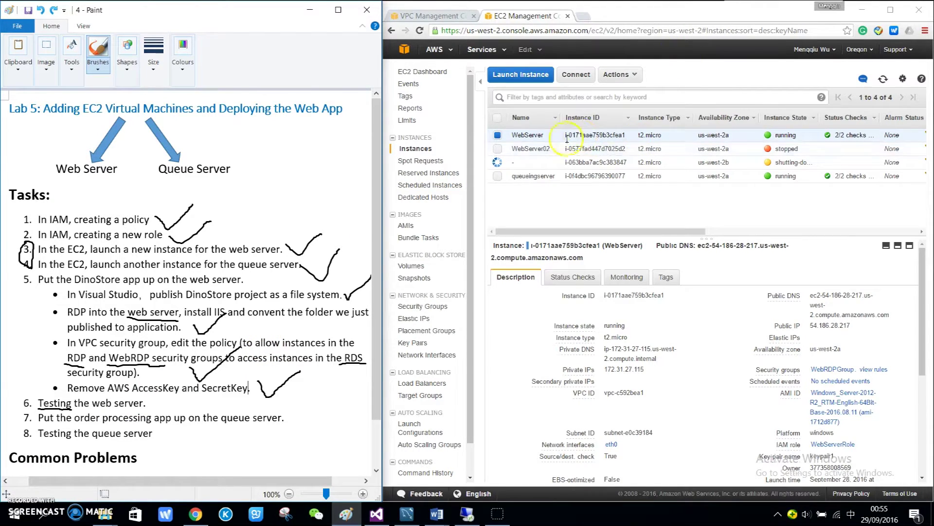
{"action": "double_click", "coordinate": [700, 245]}
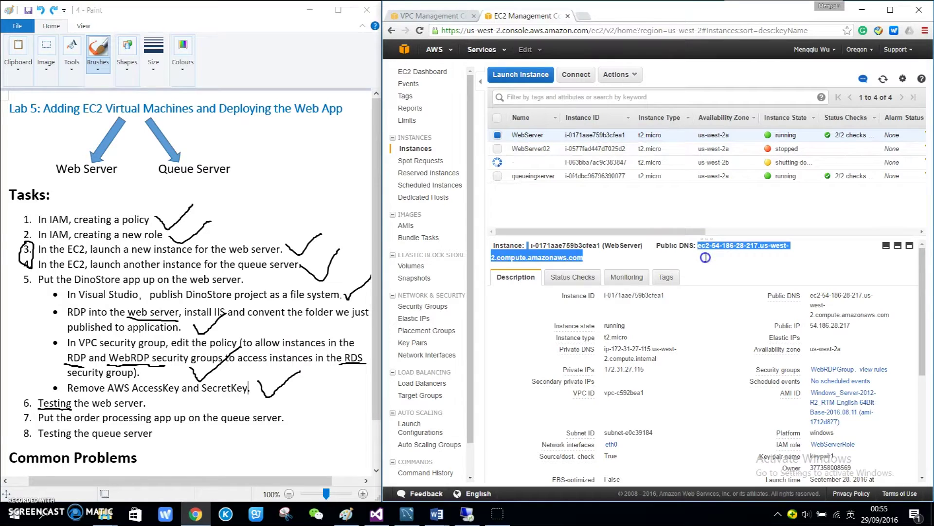
{"action": "right_click", "coordinate": [569, 255]}
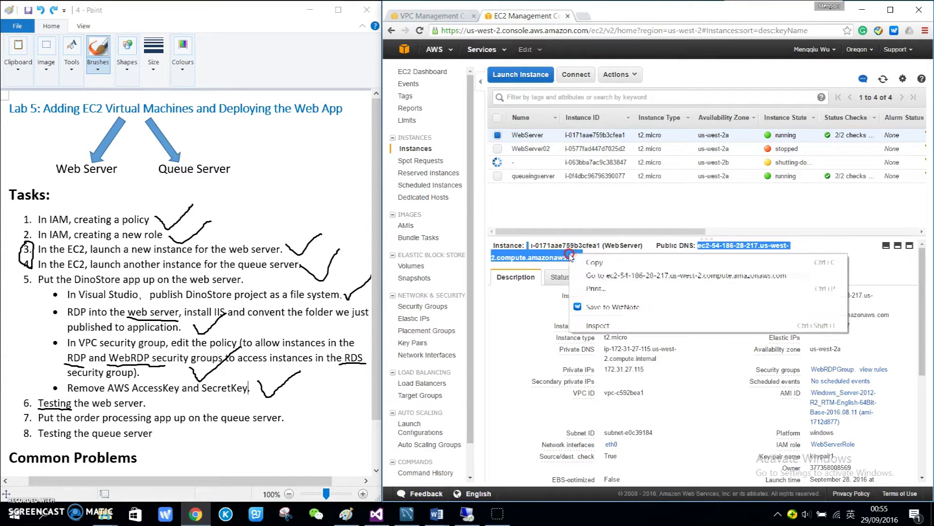
{"action": "left_click", "coordinate": [625, 275]}
{"action": "left_click", "coordinate": [649, 62]}
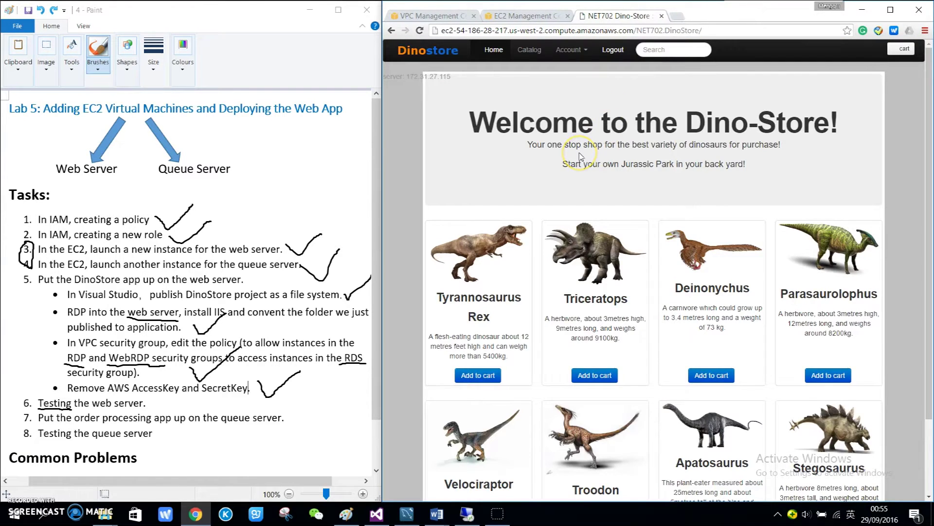
Buy the Tyrannosaurus Rex on the public Dino-Store site, return home, and tick the web server testing task in Paint
{"action": "scroll", "coordinate": [579, 156], "scroll_direction": "down", "scroll_amount": 2}
{"action": "left_click", "coordinate": [480, 278]}
{"action": "left_click", "coordinate": [476, 176]}
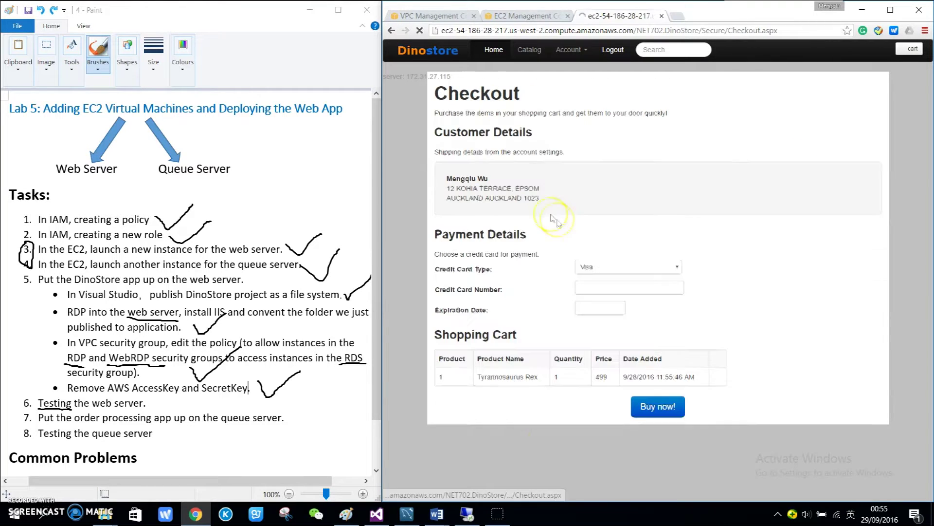
{"action": "left_click", "coordinate": [673, 405]}
{"action": "left_click", "coordinate": [470, 119]}
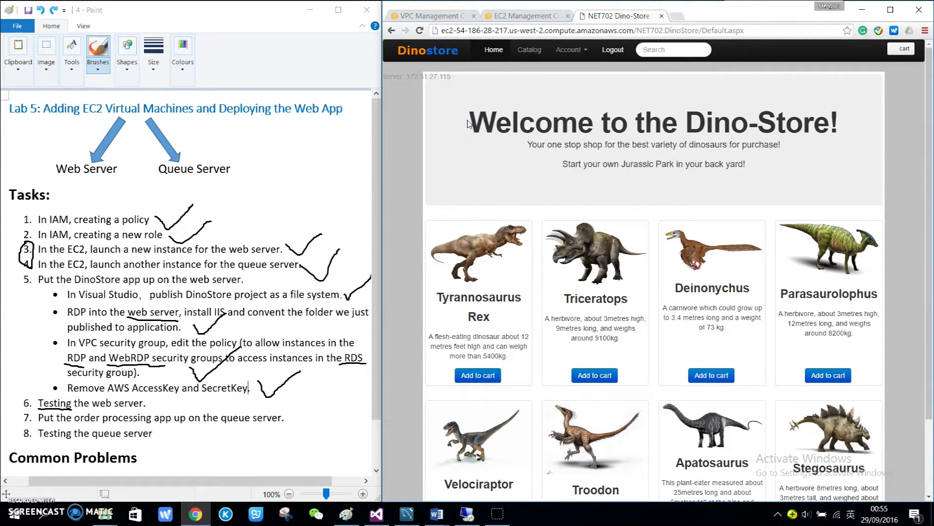
{"action": "left_click_drag", "start_coordinate": [159, 404], "coordinate": [194, 395]}
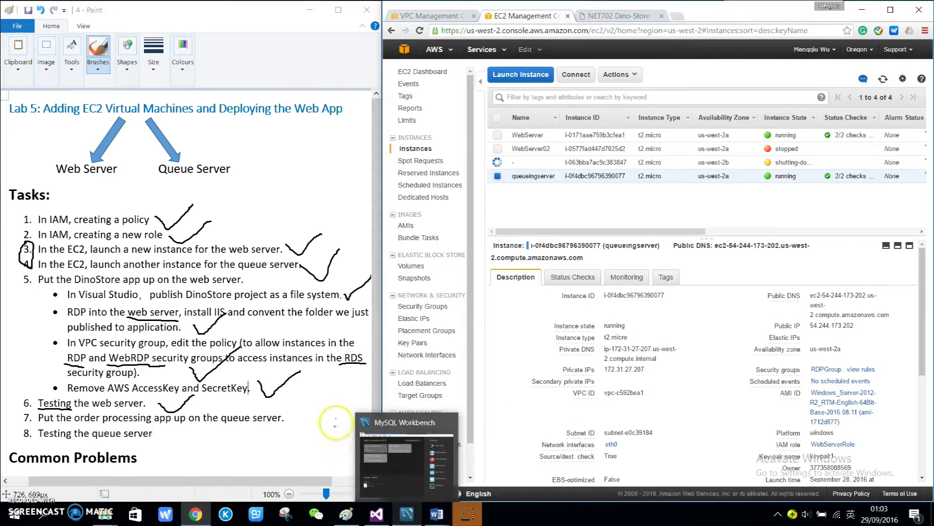
In Visual Studio, cancel the open publish wizard and start Publish for the NET702.DinoStore.OrderProcessor project
{"action": "left_click", "coordinate": [377, 515]}
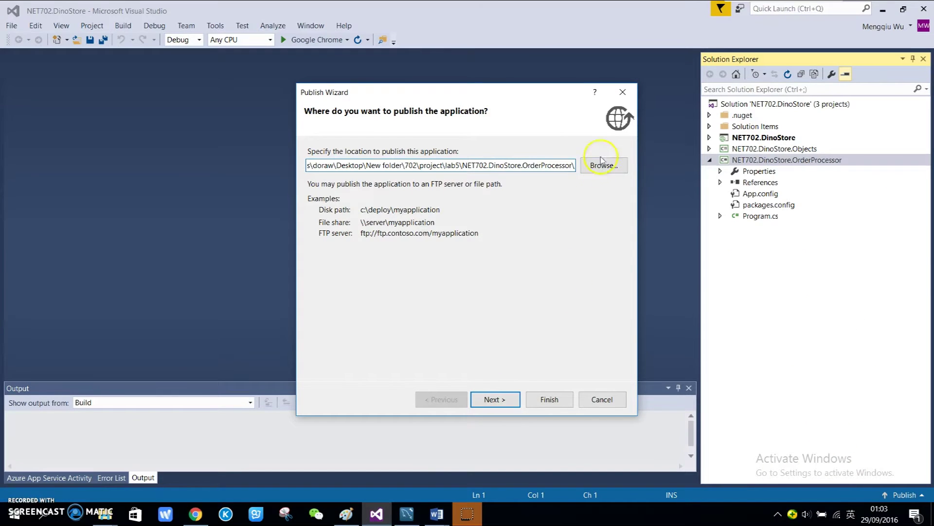
{"action": "left_click", "coordinate": [600, 398]}
{"action": "right_click", "coordinate": [787, 160]}
{"action": "mouse_move", "coordinate": [718, 219]}
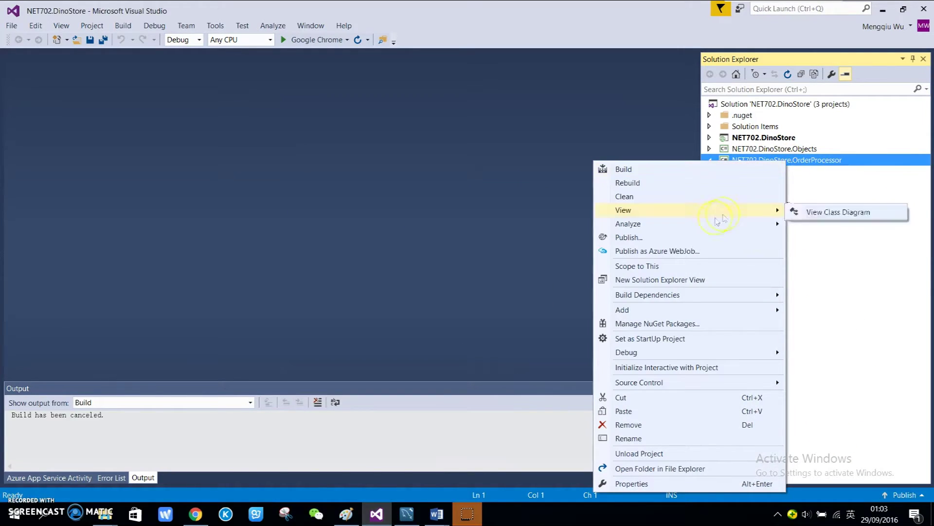
{"action": "left_click", "coordinate": [687, 240]}
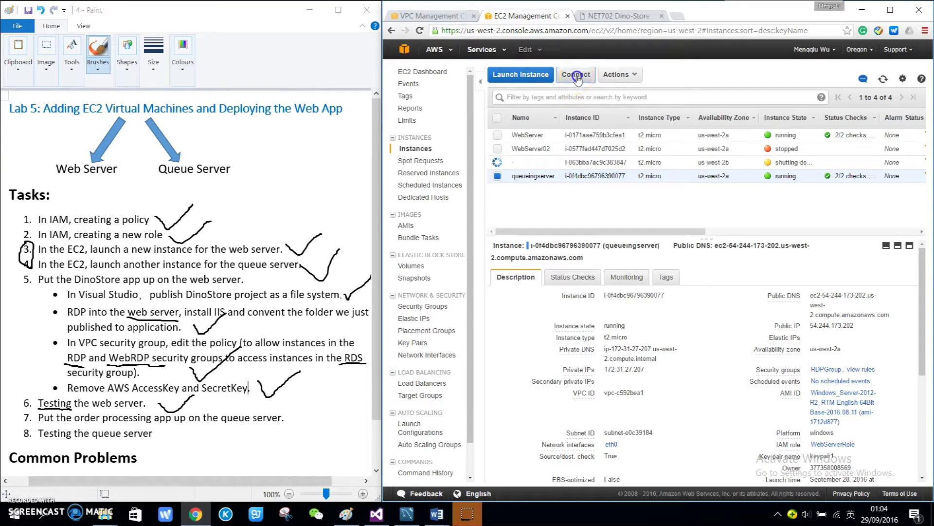
Connect to queueingserver and run NET702.DinoStore.OrderProcessor from its desktop folder, ticking the order processing task in Paint
{"action": "left_click", "coordinate": [577, 78]}
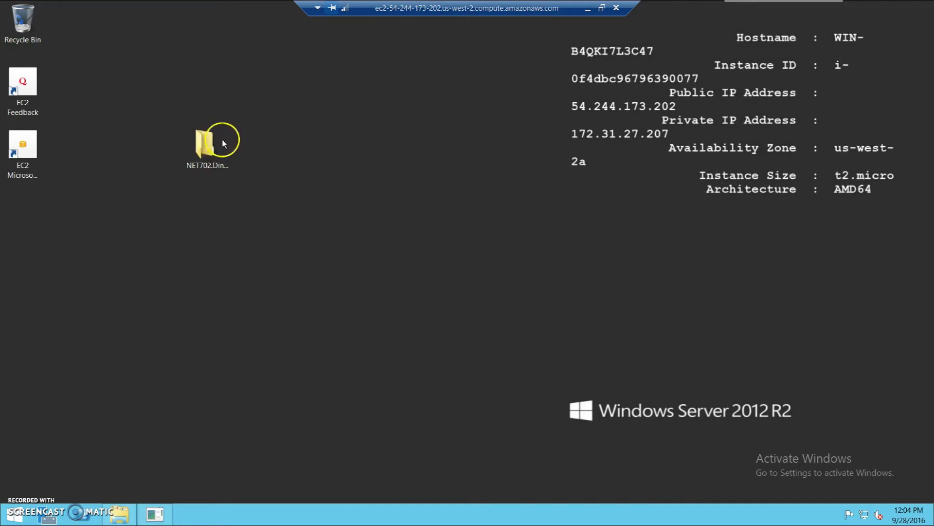
{"action": "left_click", "coordinate": [201, 145]}
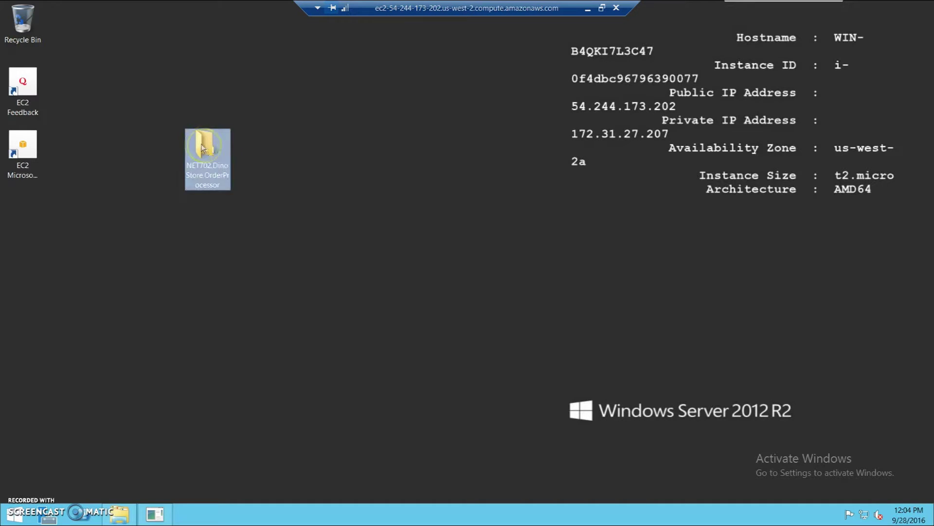
{"action": "double_click", "coordinate": [208, 150]}
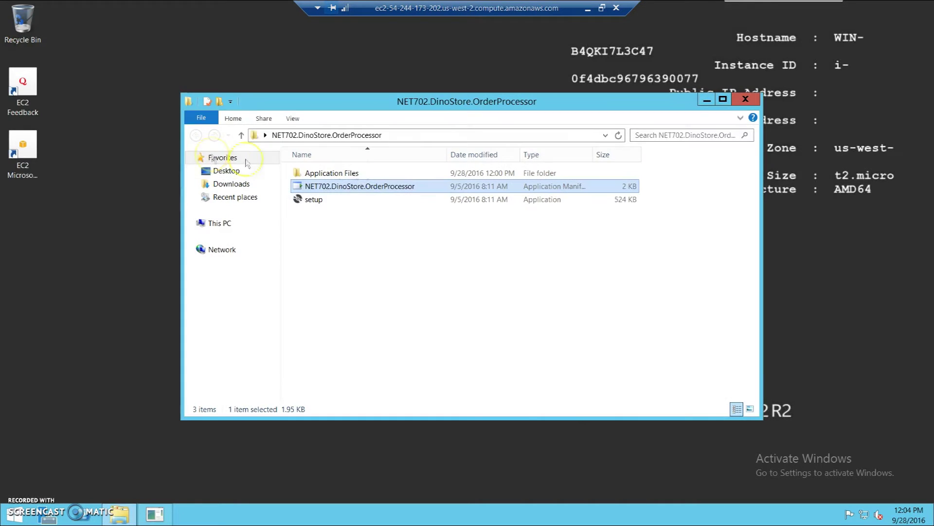
{"action": "double_click", "coordinate": [334, 188]}
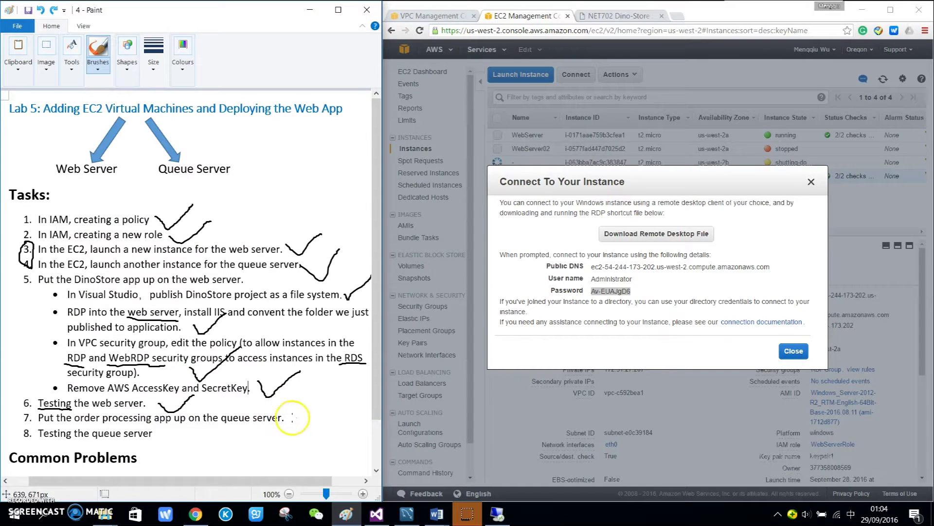
{"action": "left_click_drag", "start_coordinate": [294, 417], "coordinate": [317, 414]}
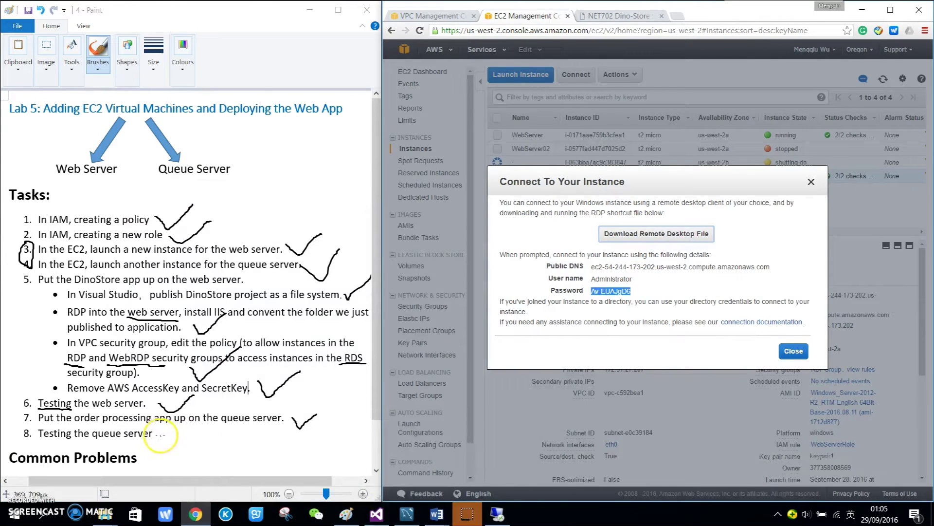
Open the AWS DinoStore connection in MySQL Workbench and display the rows of the dinostoredb orders table
{"action": "left_click", "coordinate": [409, 516]}
{"action": "left_click", "coordinate": [472, 157]}
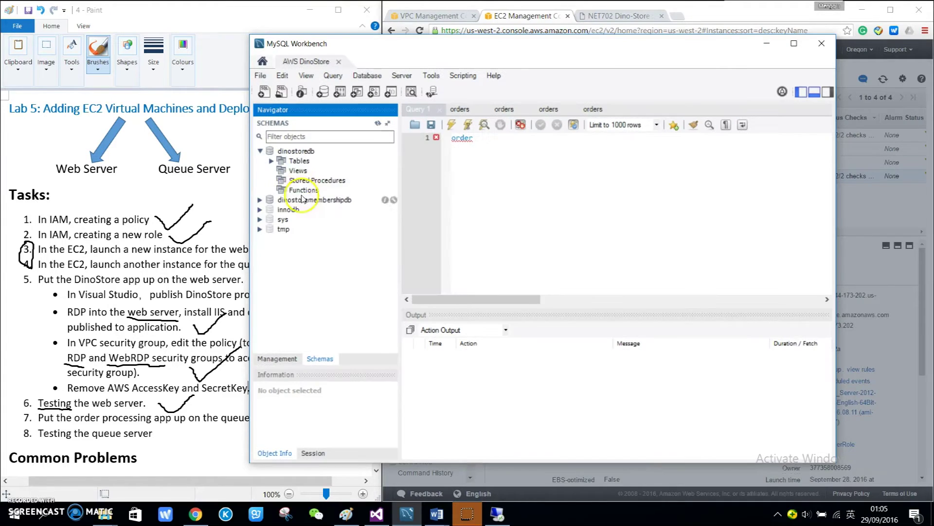
{"action": "left_click", "coordinate": [272, 162]}
{"action": "left_click", "coordinate": [313, 181]}
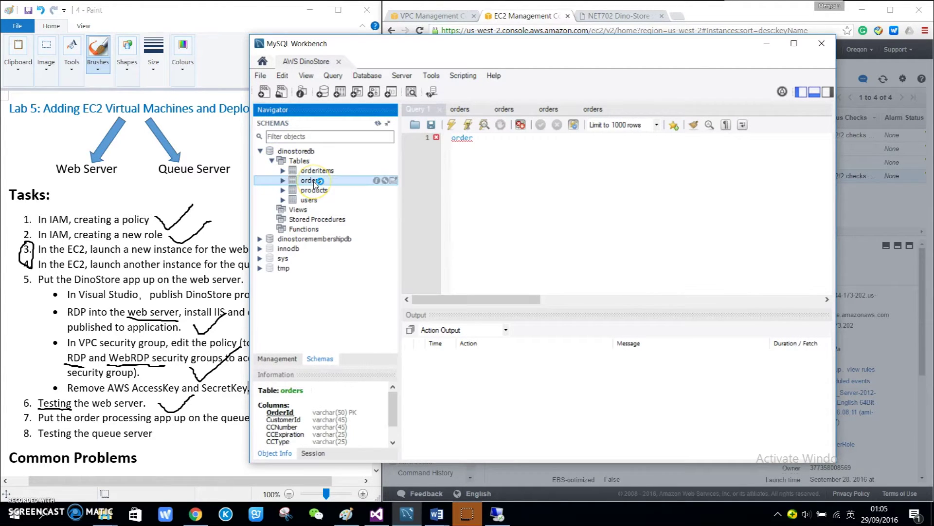
{"action": "left_click", "coordinate": [394, 180]}
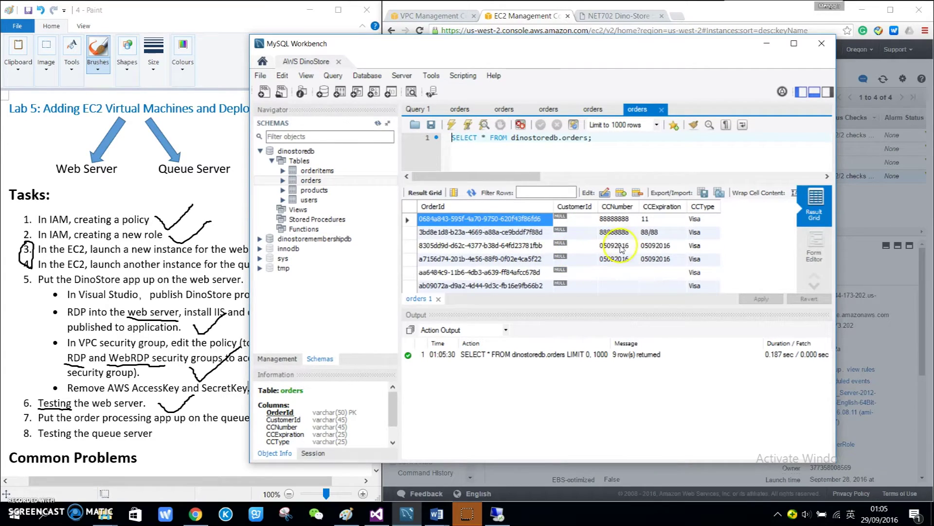
On the Dino-Store site, check out the Tyrannosaurus Rex with Visa, fill in the card number and expiration date, and buy it
{"action": "left_click", "coordinate": [615, 16]}
{"action": "scroll", "coordinate": [534, 310], "scroll_direction": "down", "scroll_amount": 1}
{"action": "left_click", "coordinate": [479, 382]}
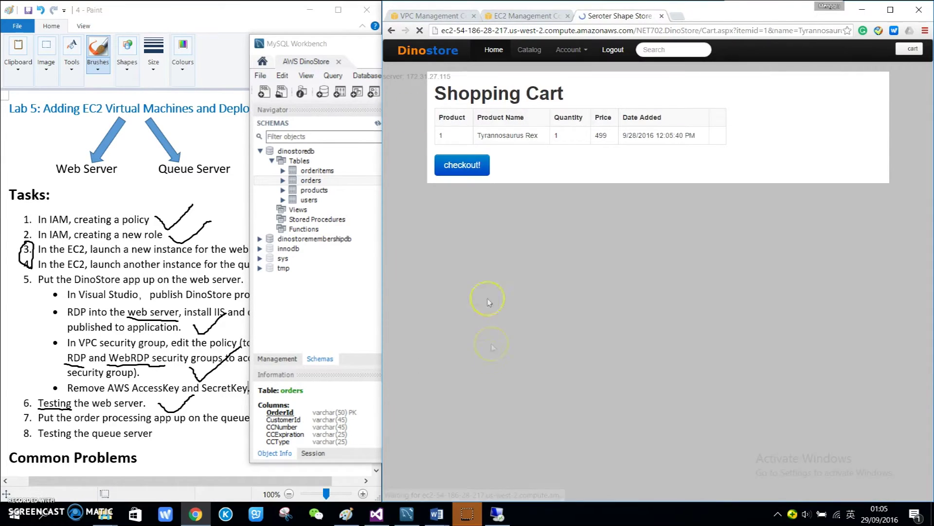
{"action": "left_click", "coordinate": [482, 168]}
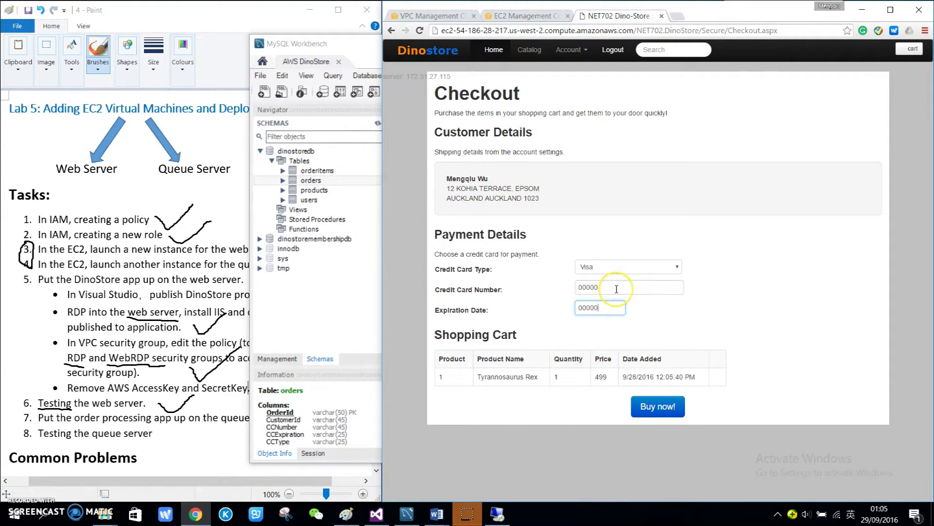
{"action": "left_click", "coordinate": [667, 405]}
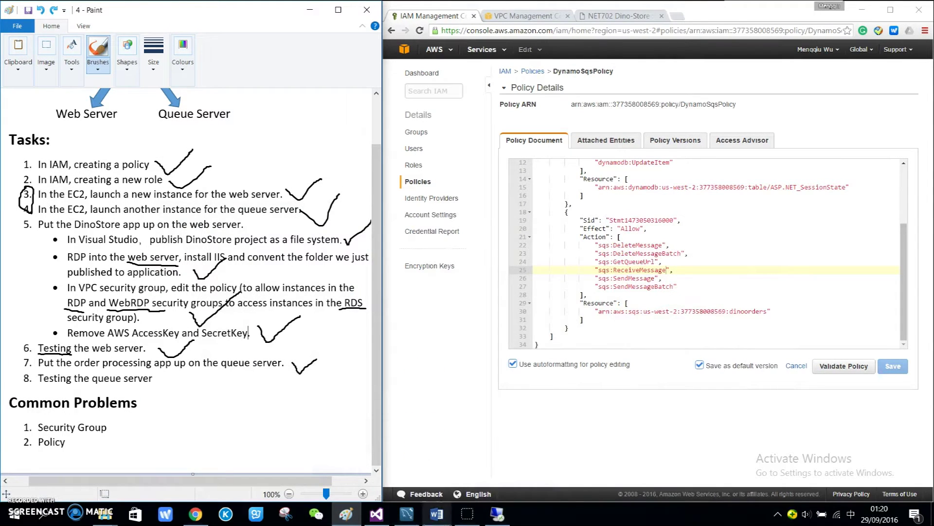
Check the new order's row in the MySQL Workbench orders table and tick the queue server testing task in Paint
{"action": "mouse_move", "coordinate": [414, 519]}
{"action": "left_click", "coordinate": [373, 460]}
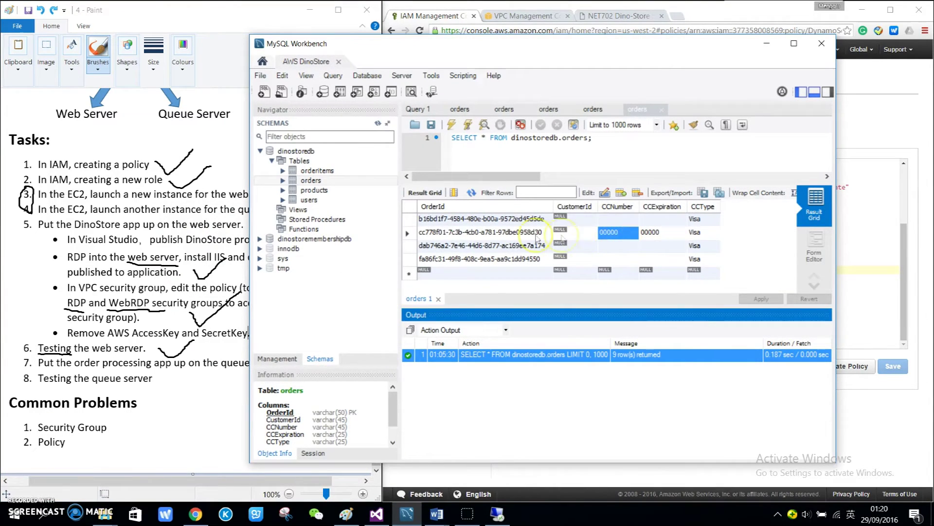
{"action": "left_click", "coordinate": [625, 235]}
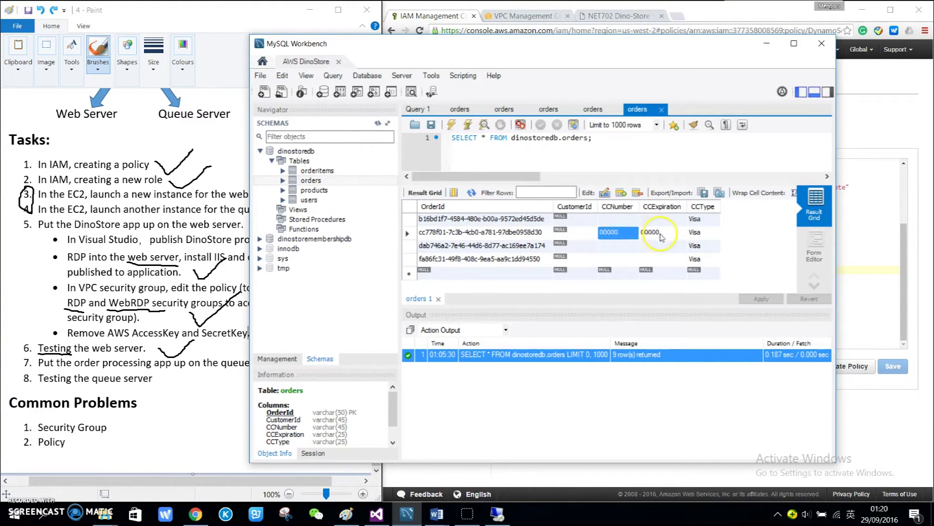
{"action": "left_click", "coordinate": [506, 239]}
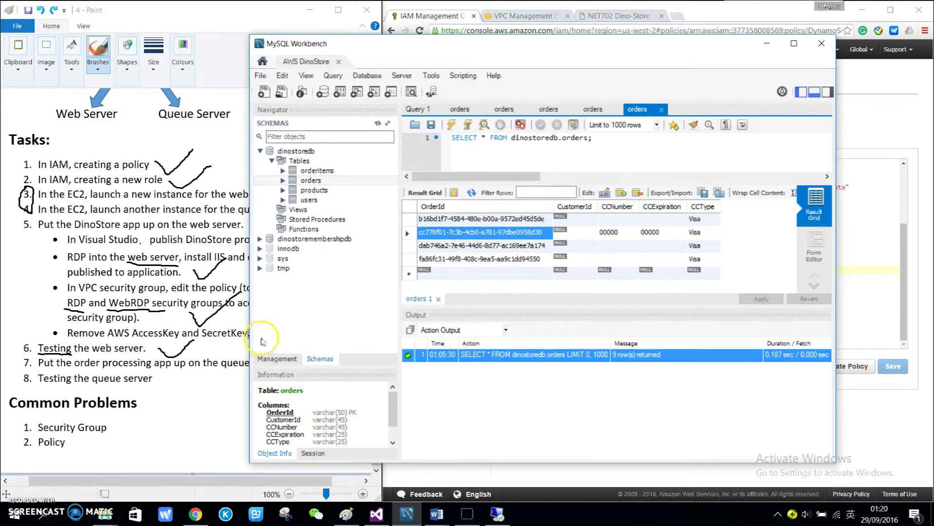
{"action": "left_click", "coordinate": [166, 382]}
{"action": "left_click_drag", "start_coordinate": [164, 381], "coordinate": [190, 373]}
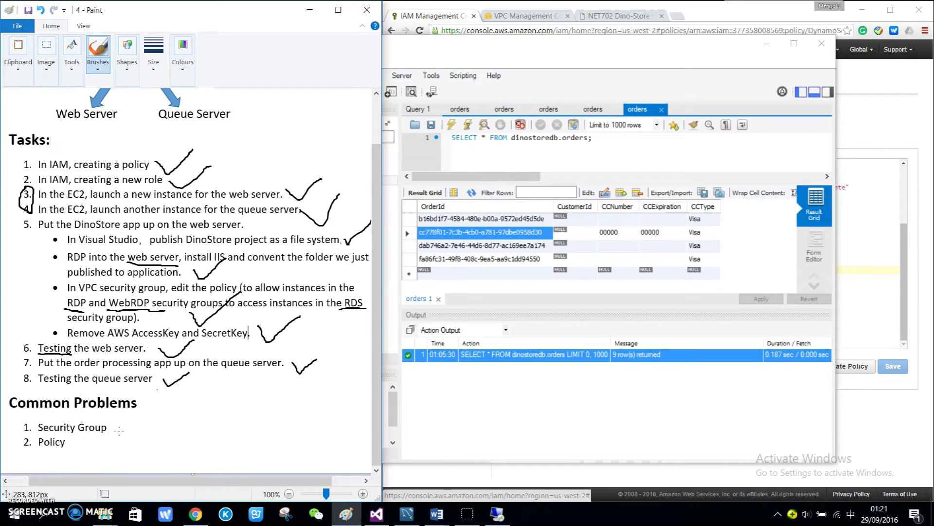
Tick the Security Group problem in Paint and examine the inbound rules of rds-launch-wizard-1 in the VPC console
{"action": "mouse_move", "coordinate": [117, 424]}
{"action": "left_mouse_down"}
{"action": "mouse_move", "coordinate": [127, 430]}
{"action": "mouse_move", "coordinate": [148, 416]}
{"action": "left_mouse_up"}
{"action": "left_click", "coordinate": [523, 16]}
{"action": "left_click", "coordinate": [589, 177]}
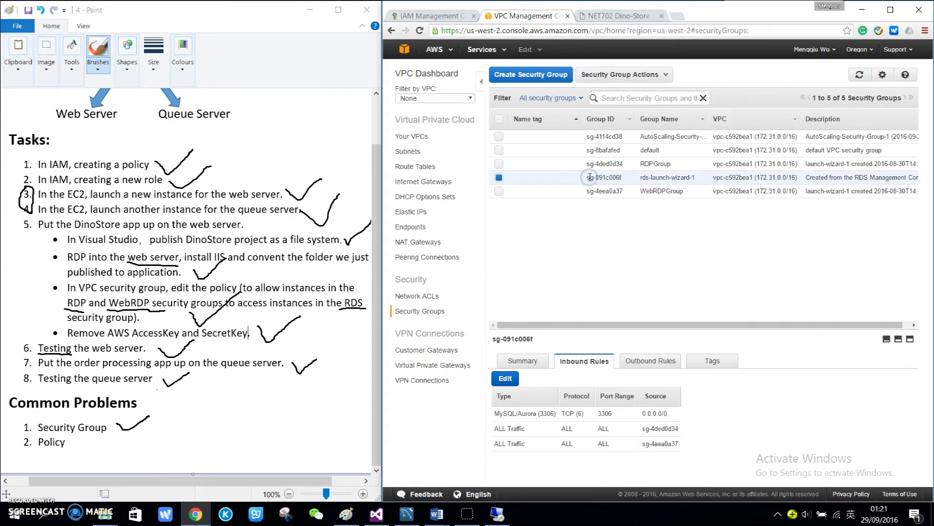
{"action": "left_click", "coordinate": [642, 325]}
{"action": "left_click", "coordinate": [594, 188]}
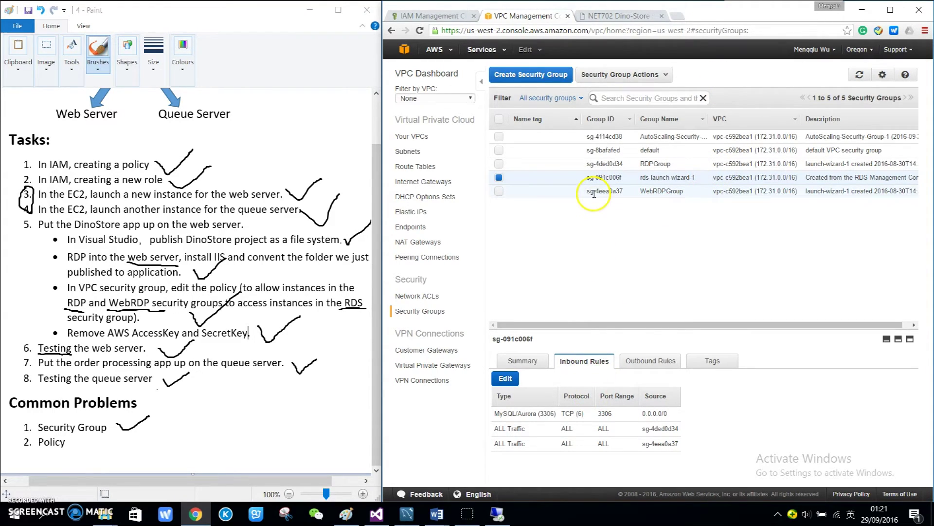
Select the WebRDPGroup security group and examine its HTTP, HTTPS and RDP inbound rules
{"action": "left_click_drag", "start_coordinate": [641, 191], "coordinate": [680, 193]}
{"action": "left_click", "coordinate": [686, 194]}
{"action": "left_click", "coordinate": [651, 254]}
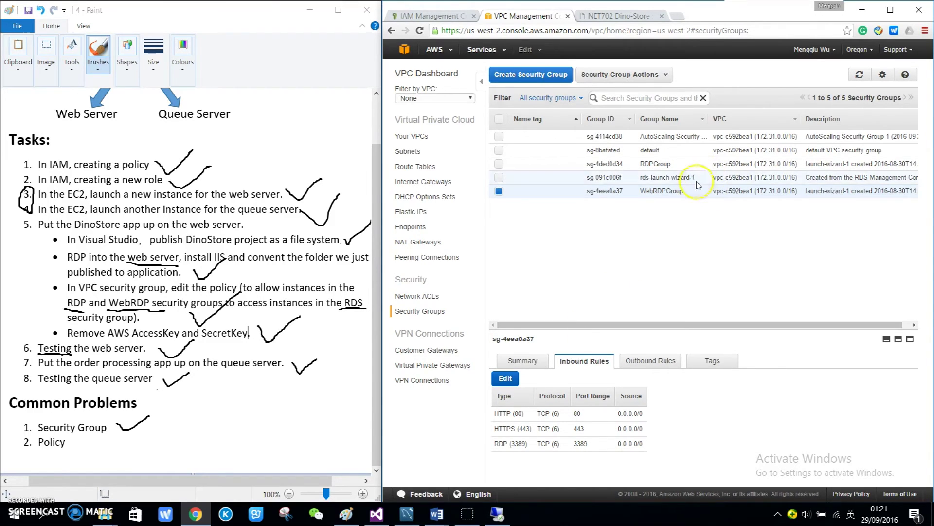
{"action": "left_click_drag", "start_coordinate": [687, 195], "coordinate": [633, 192]}
{"action": "left_click", "coordinate": [634, 246]}
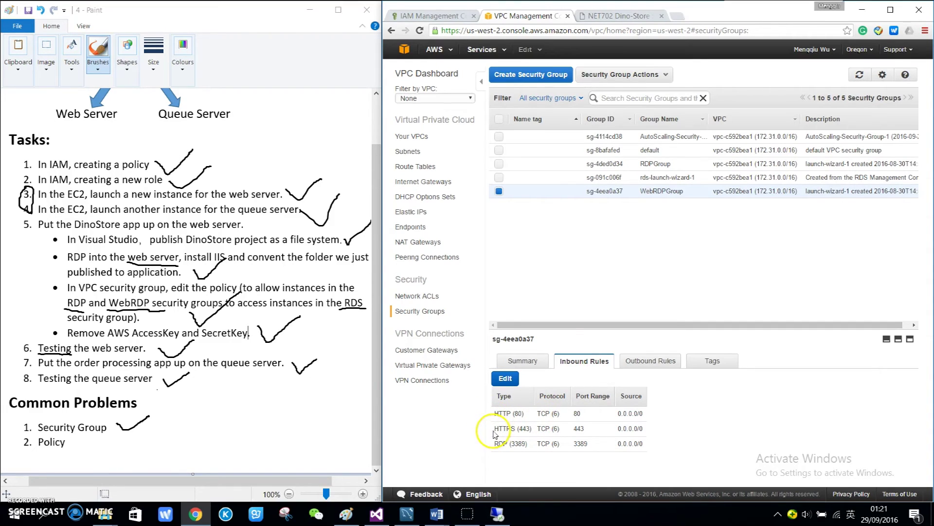
{"action": "left_click", "coordinate": [617, 415]}
Open DynamoSqsPolicy in IAM, examine its DynamoDB and SQS actions, and tick the Policy problem in Paint
{"action": "scroll", "coordinate": [161, 409], "scroll_direction": "up", "scroll_amount": 3}
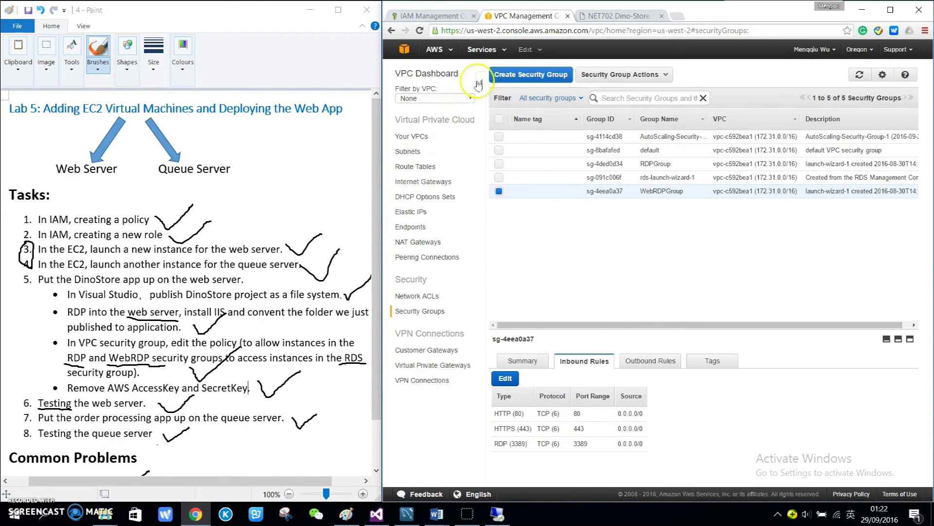
{"action": "key", "text": "ctrl+Page_Up"}
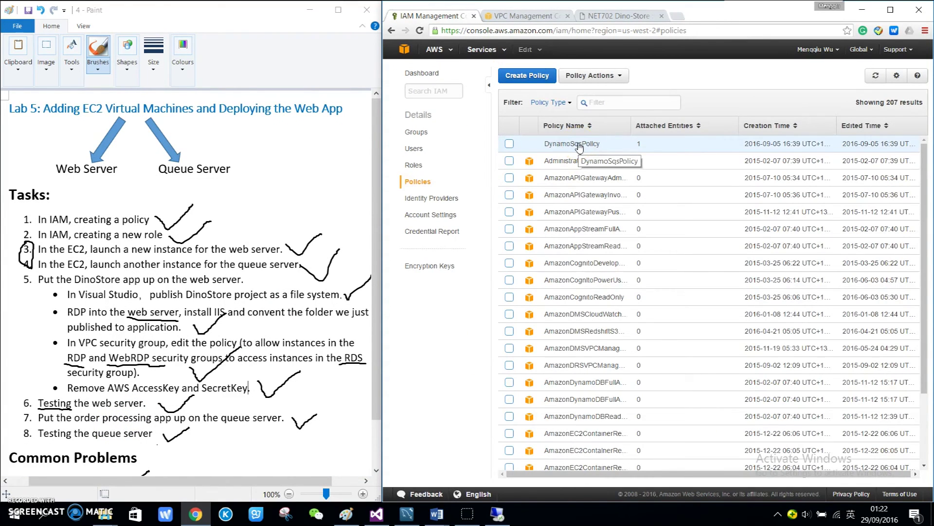
{"action": "left_click", "coordinate": [579, 148]}
{"action": "left_click_drag", "start_coordinate": [535, 217], "coordinate": [602, 278]}
{"action": "left_click", "coordinate": [647, 246]}
{"action": "scroll", "coordinate": [647, 246], "scroll_direction": "down", "scroll_amount": 2}
{"action": "left_click_drag", "start_coordinate": [683, 284], "coordinate": [701, 321]}
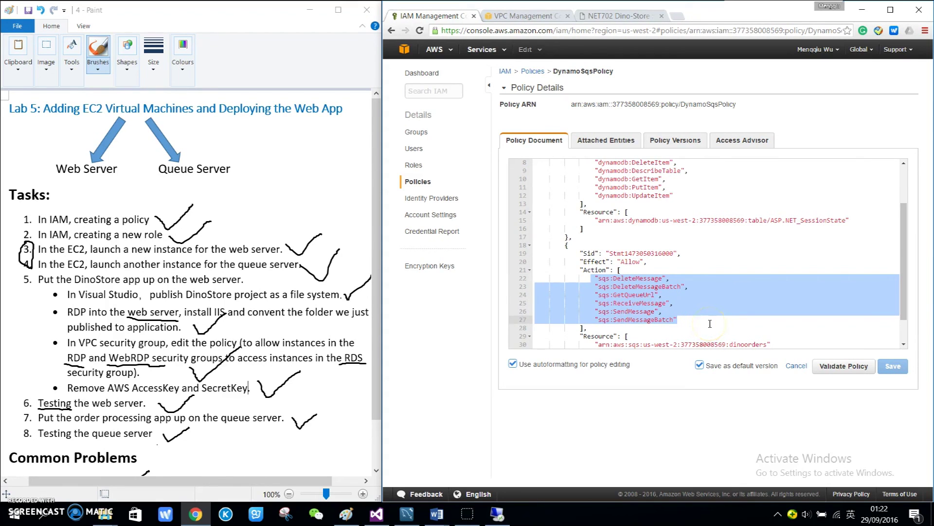
{"action": "scroll", "coordinate": [189, 280], "scroll_direction": "down", "scroll_amount": 2}
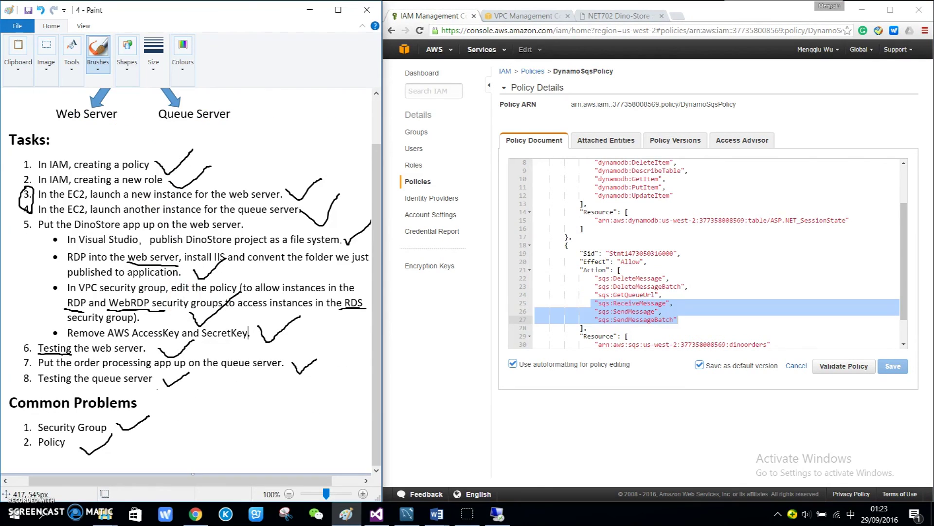